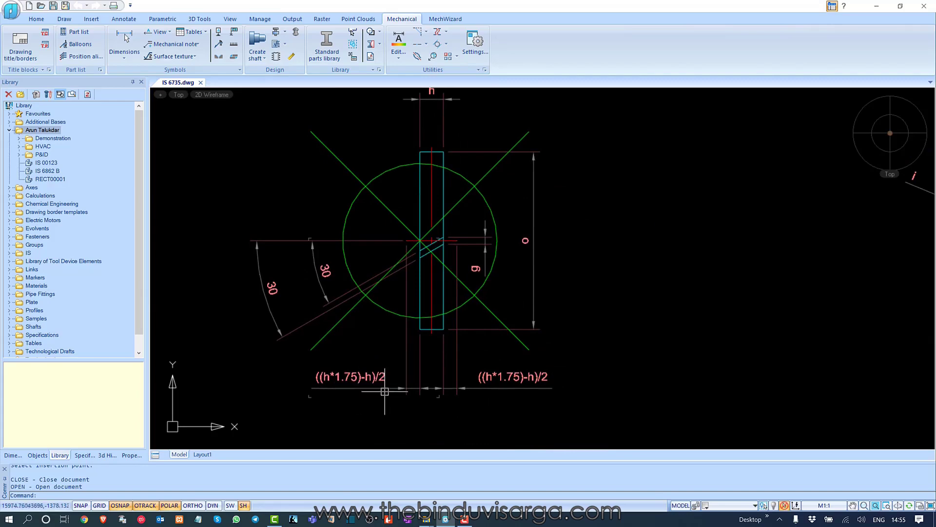
Step: Examine the dimensioned front, top and back view sketches in the IS 6735 drawing
{"action": "middle_click_drag", "start_coordinate": [626, 391], "coordinate": [388, 395]}
{"action": "scroll", "coordinate": [302, 302], "scroll_direction": "down", "scroll_amount": 2}
{"action": "middle_click_drag", "start_coordinate": [302, 303], "coordinate": [443, 156]}
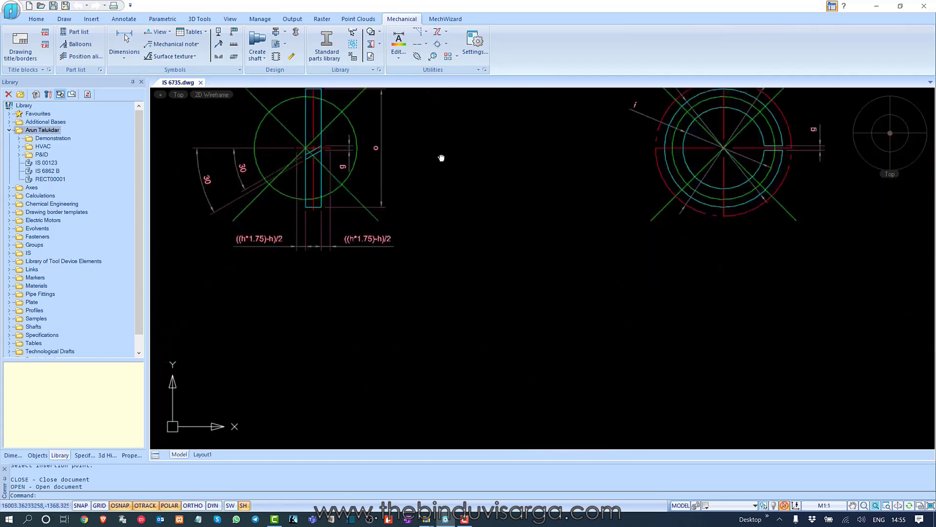
{"action": "scroll", "coordinate": [416, 217], "scroll_direction": "down", "scroll_amount": 3}
{"action": "middle_click_drag", "start_coordinate": [577, 250], "coordinate": [403, 268]}
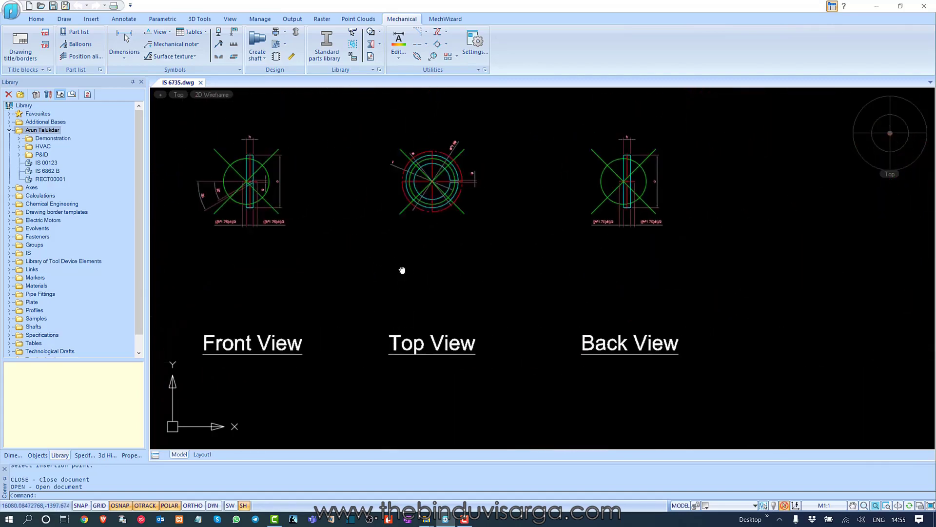
{"action": "scroll", "coordinate": [560, 219], "scroll_direction": "up", "scroll_amount": 1}
{"action": "scroll", "coordinate": [590, 215], "scroll_direction": "down", "scroll_amount": 3}
{"action": "middle_click_drag", "start_coordinate": [602, 213], "coordinate": [579, 129]}
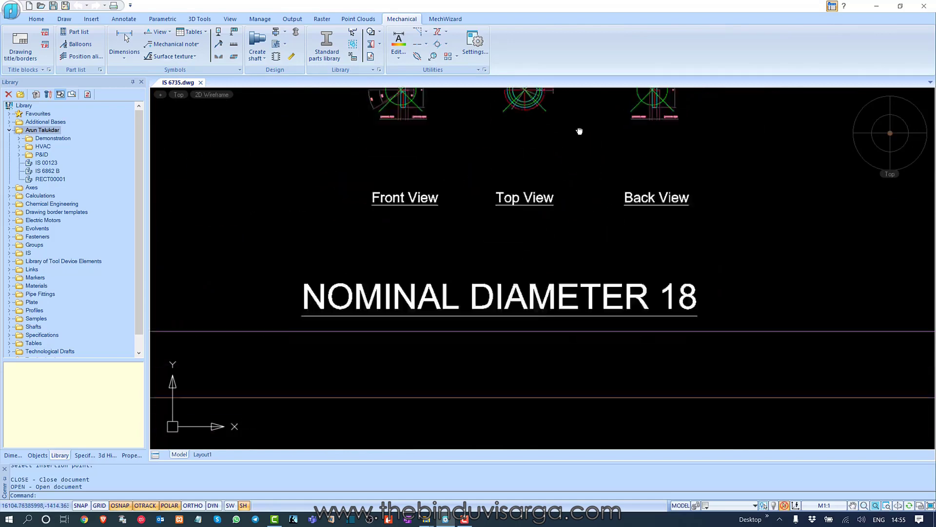
Step: Review the table defining the o, i, h and g dimensions for nominal diameter 18
{"action": "scroll", "coordinate": [495, 282], "scroll_direction": "down", "scroll_amount": 2}
{"action": "scroll", "coordinate": [488, 264], "scroll_direction": "down", "scroll_amount": 2}
{"action": "scroll", "coordinate": [413, 308], "scroll_direction": "up", "scroll_amount": 2}
{"action": "scroll", "coordinate": [414, 308], "scroll_direction": "up", "scroll_amount": 2}
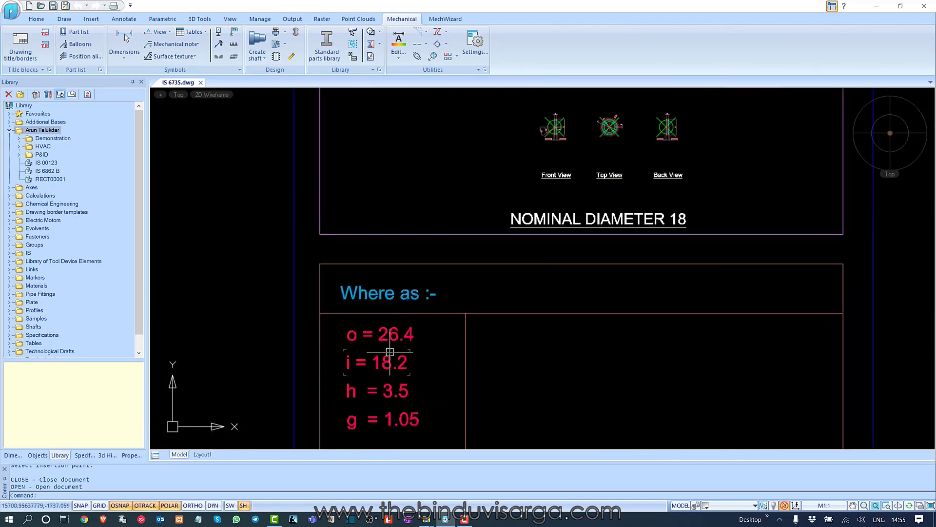
{"action": "middle_click_drag", "start_coordinate": [389, 318], "coordinate": [385, 262]}
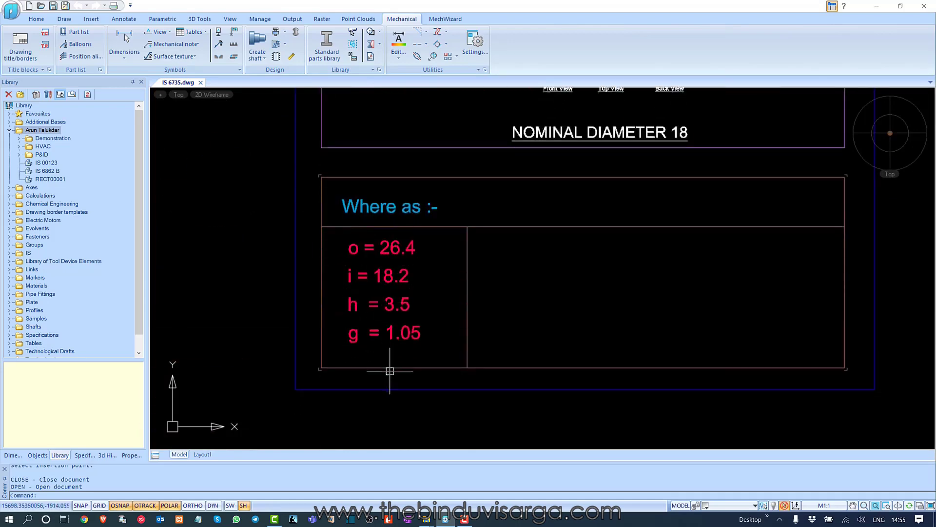
{"action": "middle_click_drag", "start_coordinate": [468, 263], "coordinate": [441, 394]}
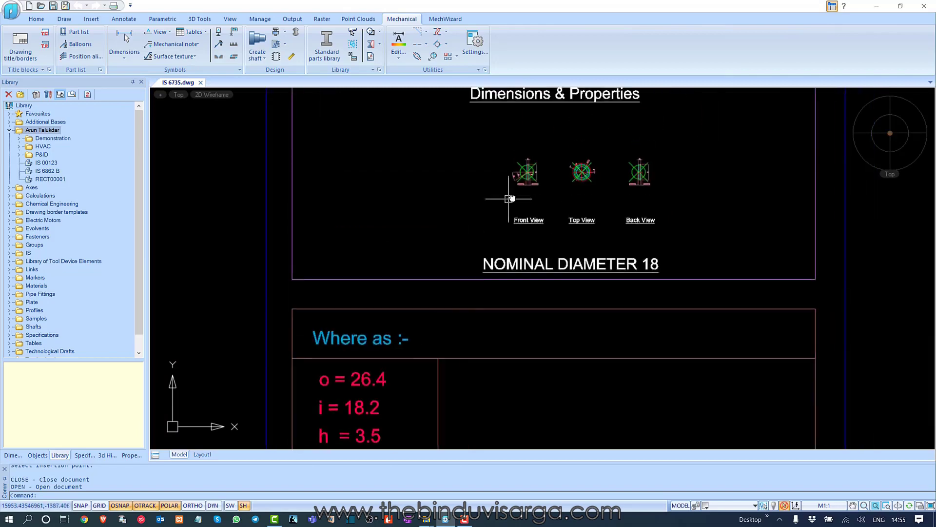
Step: Run the MechWizard model test on the front view sketch and close the result message
{"action": "middle_click_drag", "start_coordinate": [510, 198], "coordinate": [478, 322]}
{"action": "scroll", "coordinate": [506, 267], "scroll_direction": "up", "scroll_amount": 3}
{"action": "middle_click_drag", "start_coordinate": [586, 296], "coordinate": [433, 224]}
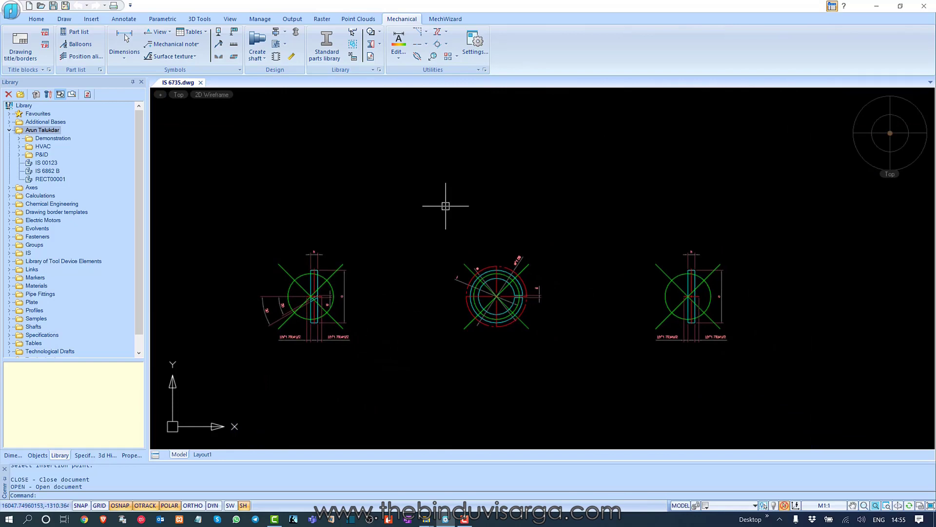
{"action": "left_click", "coordinate": [445, 19]}
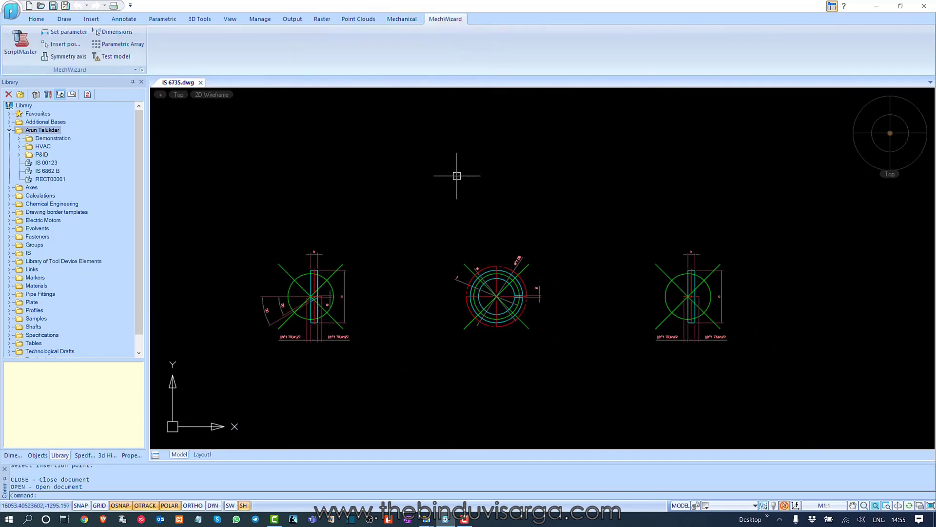
{"action": "left_click", "coordinate": [111, 57]}
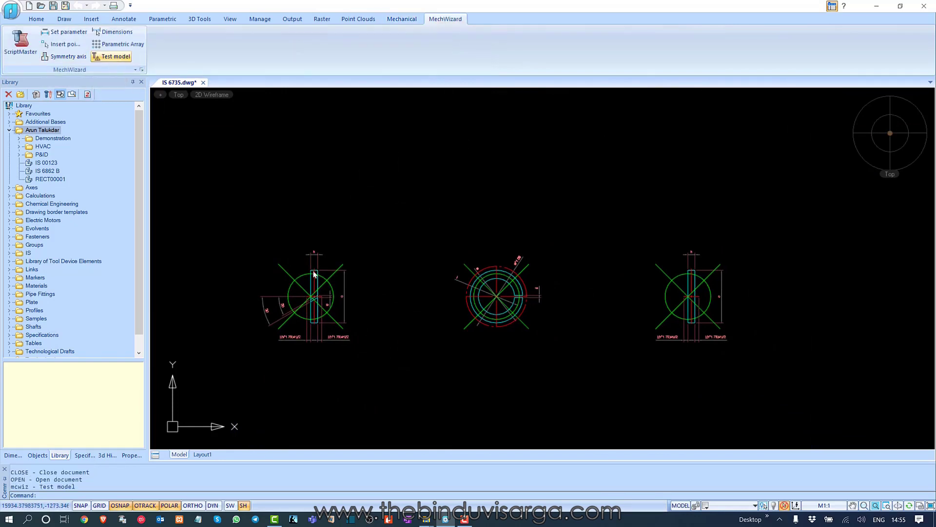
{"action": "left_click", "coordinate": [226, 226]}
{"action": "left_click", "coordinate": [402, 402]}
{"action": "key", "text": "Return"}
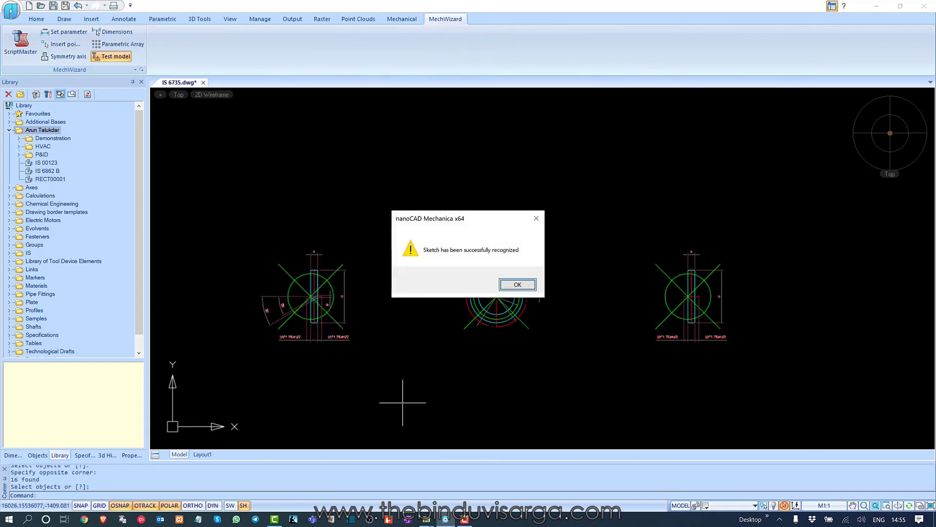
{"action": "left_click", "coordinate": [519, 284]}
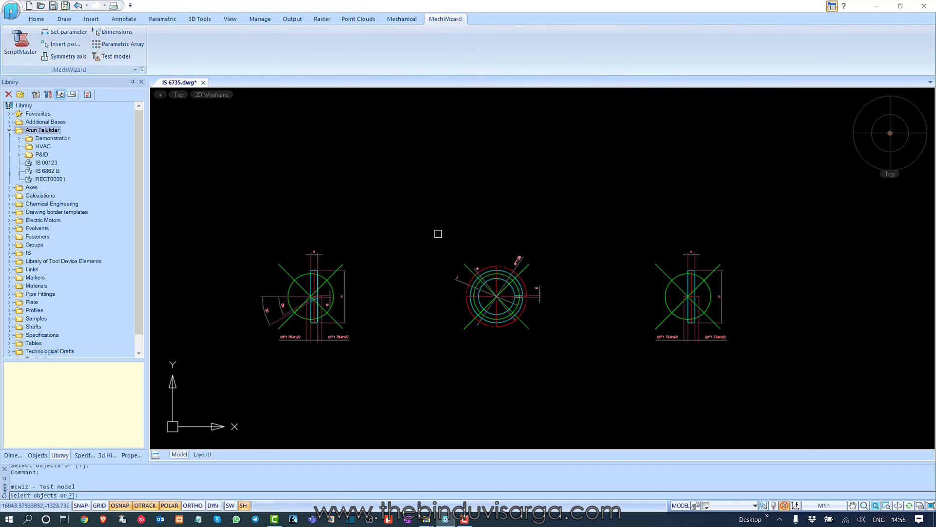
Step: Run the model test on the top view sketch and close the result message
{"action": "key", "text": "Return"}
{"action": "left_click", "coordinate": [419, 224]}
{"action": "left_click", "coordinate": [597, 379]}
{"action": "key", "text": "Return"}
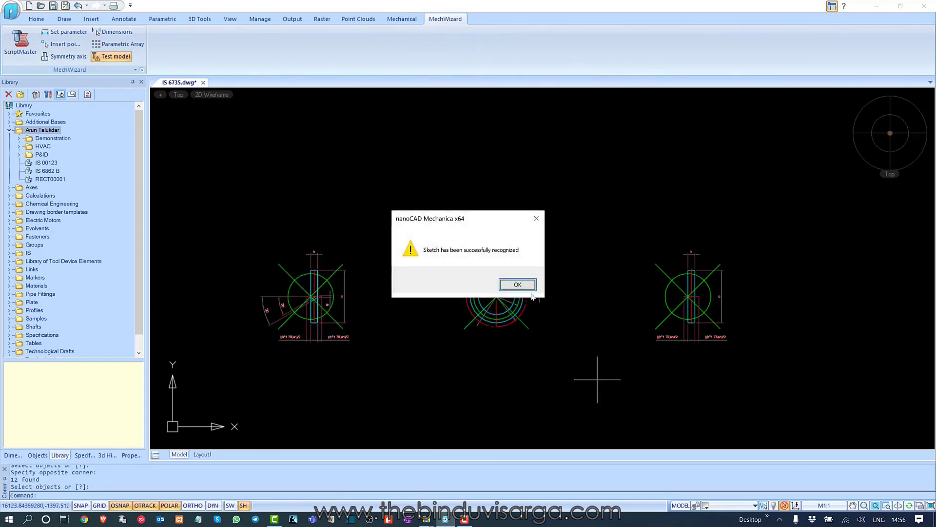
{"action": "key", "text": "Return"}
Step: Run the model test on the back view sketch and close the result message
{"action": "key", "text": "Return"}
{"action": "left_click", "coordinate": [616, 221]}
{"action": "left_click", "coordinate": [783, 393]}
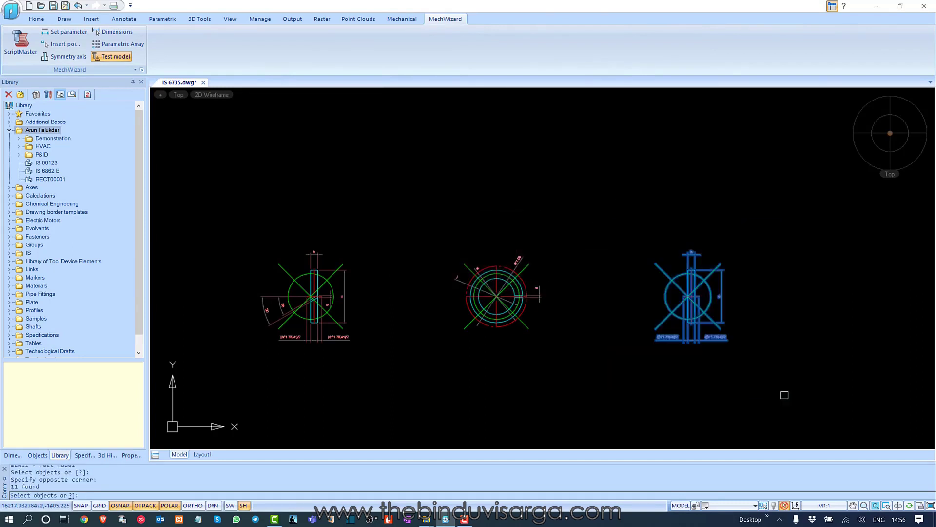
{"action": "key", "text": "Return"}
{"action": "left_click", "coordinate": [510, 290]}
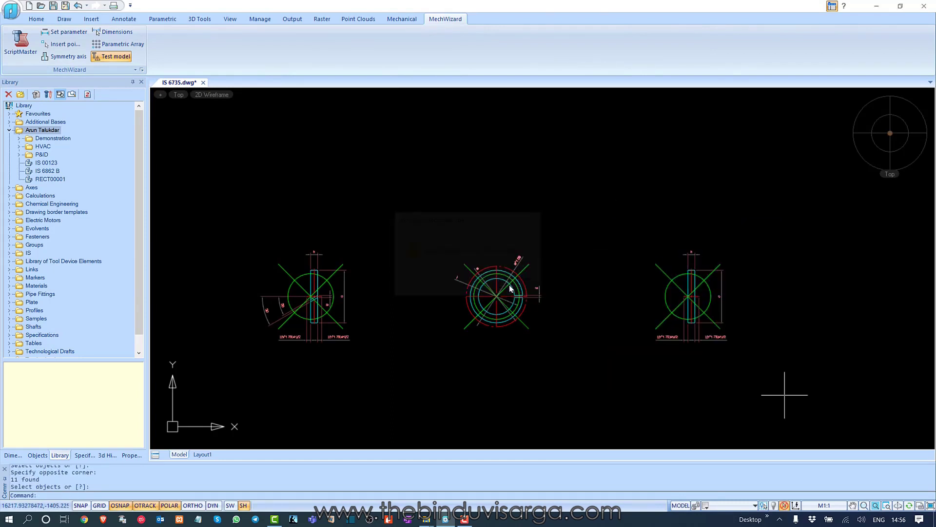
Step: Create an empty ScriptMaster object named IS 6735 in the personal library folder, using the Default Template and no comment
{"action": "left_click", "coordinate": [21, 41]}
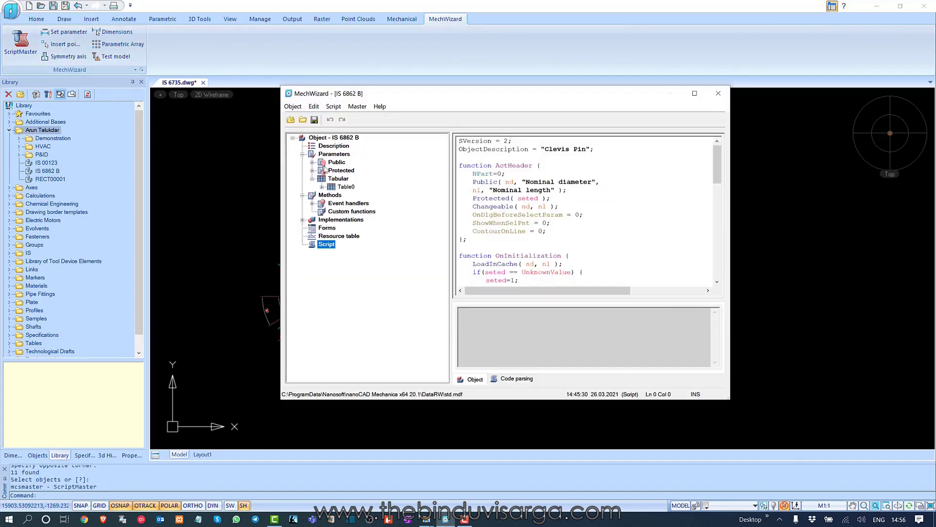
{"action": "left_click", "coordinate": [293, 106]}
{"action": "left_click", "coordinate": [317, 119]}
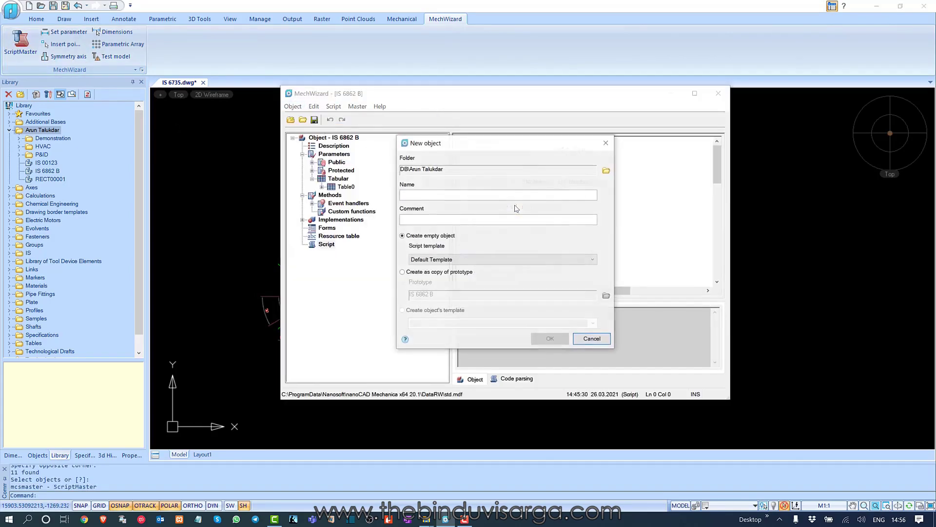
{"action": "left_click", "coordinate": [607, 172]}
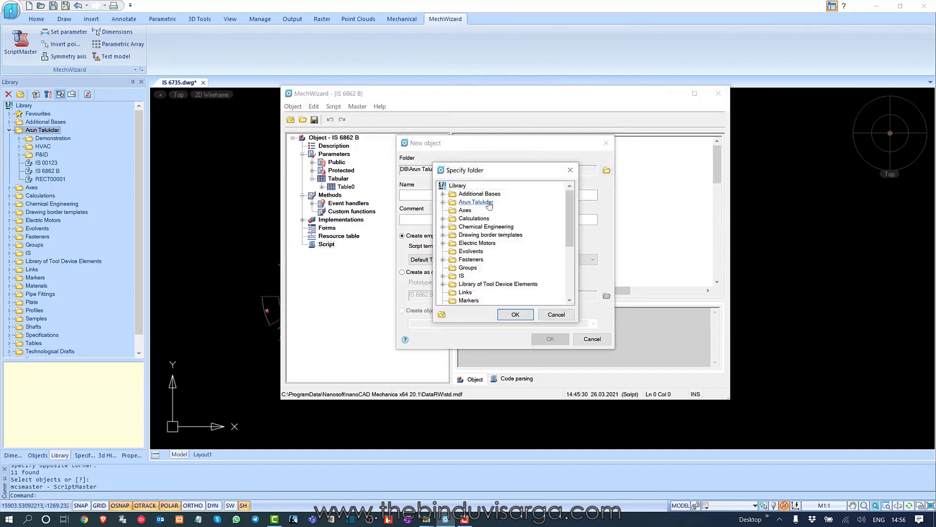
{"action": "left_click", "coordinate": [516, 315]}
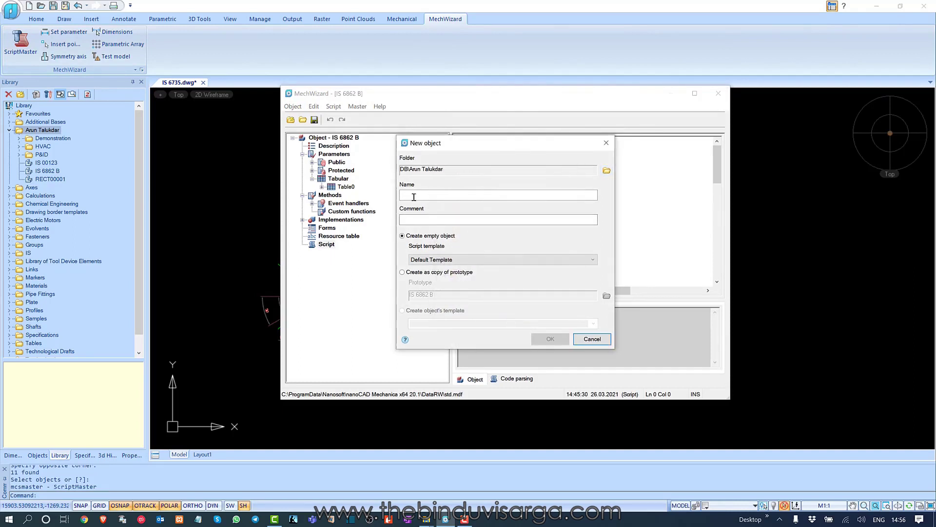
{"action": "left_click", "coordinate": [412, 195]}
{"action": "type", "text": "IS 6735"}
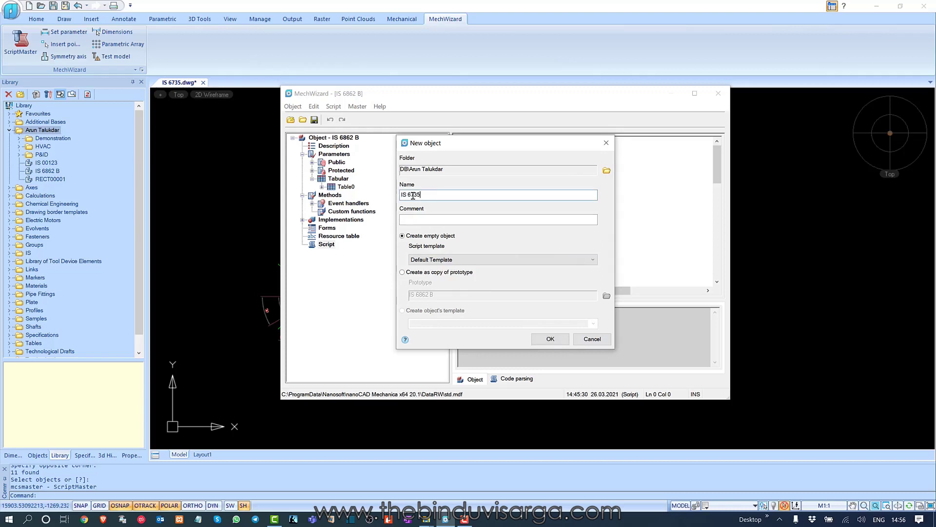
{"action": "left_click", "coordinate": [415, 220]}
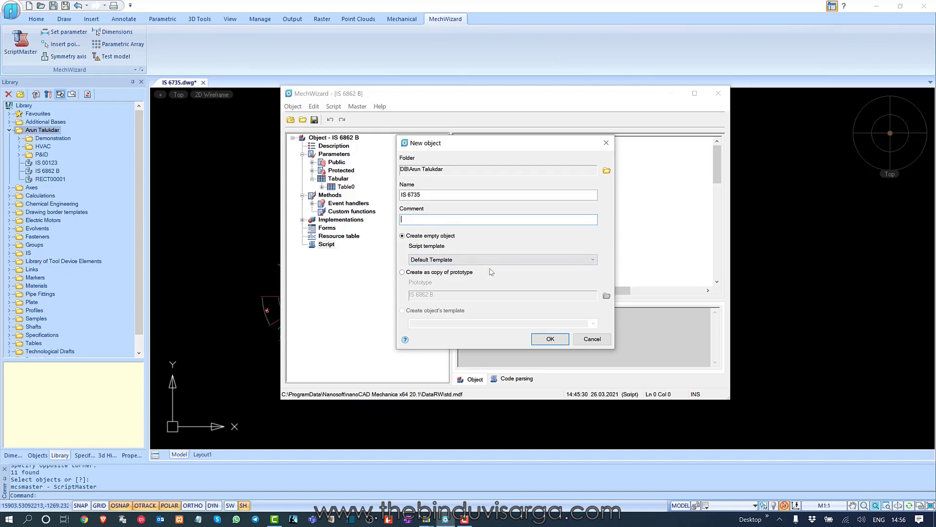
{"action": "left_click", "coordinate": [549, 339]}
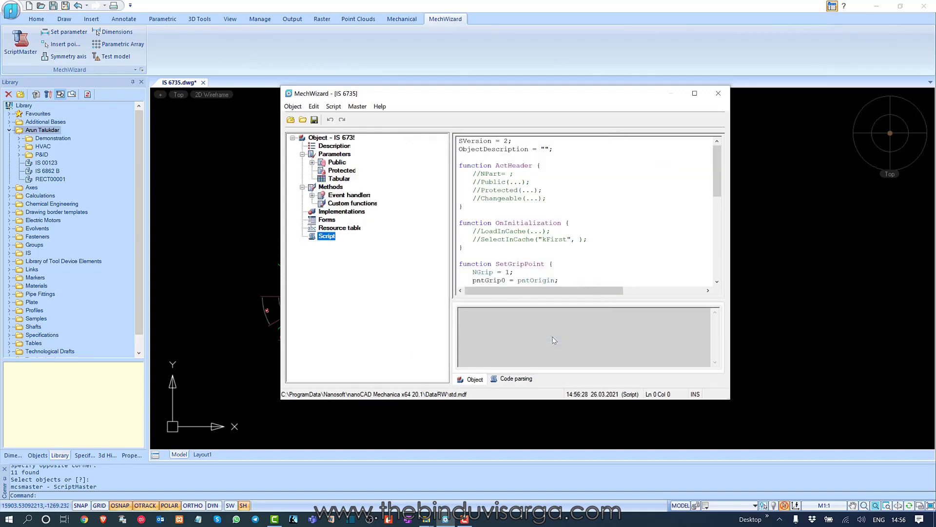
Step: Add an implementation with its default name to the IS 6735 object and give it two additional 2D views
{"action": "left_click", "coordinate": [355, 213]}
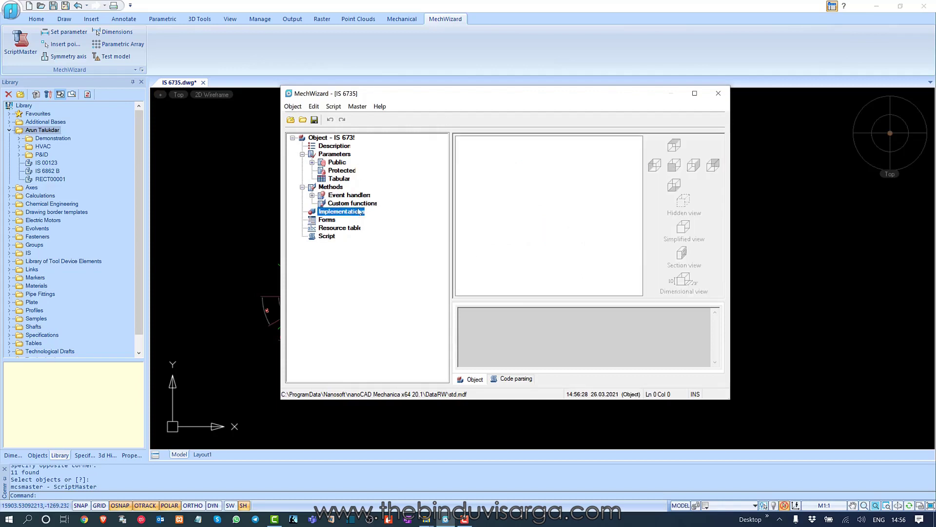
{"action": "right_click", "coordinate": [358, 211]}
{"action": "left_click", "coordinate": [389, 215]}
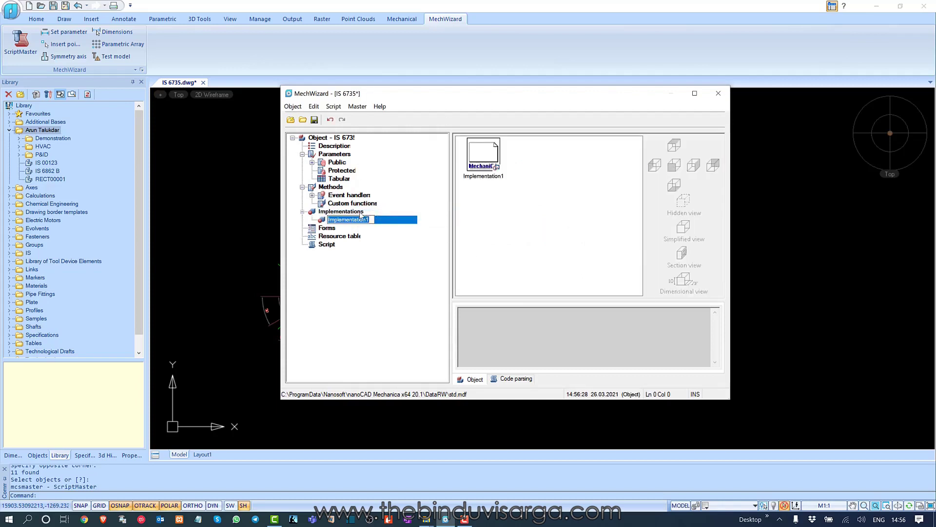
{"action": "key", "text": "Return"}
{"action": "right_click", "coordinate": [513, 207]}
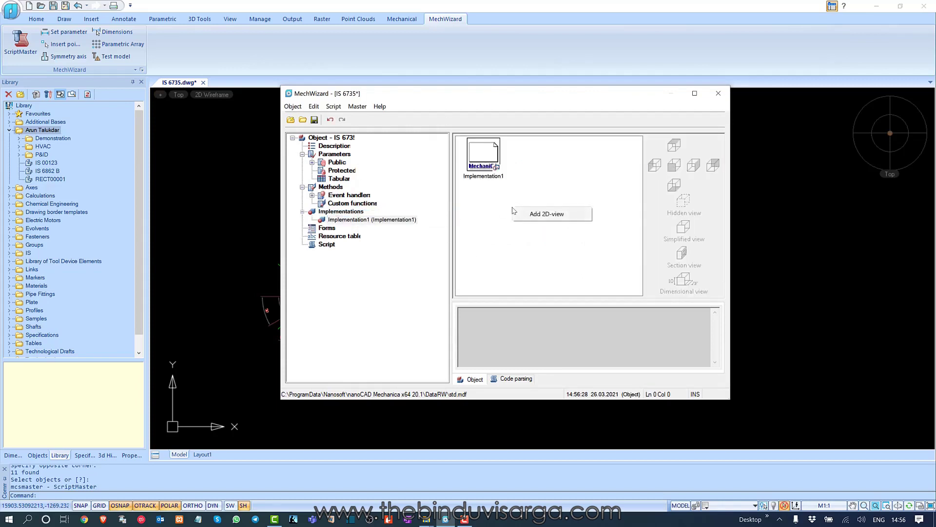
{"action": "left_click", "coordinate": [552, 212]}
{"action": "right_click", "coordinate": [539, 214]}
{"action": "left_click", "coordinate": [571, 224]}
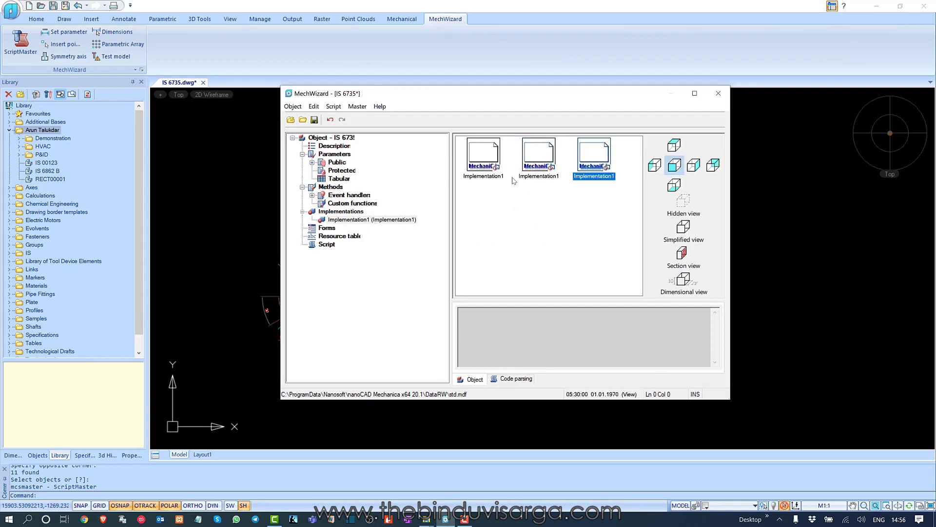
Step: Assign the top projection to the first 2D view and parametrically recognize it from the Top View sketch
{"action": "left_click", "coordinate": [482, 159]}
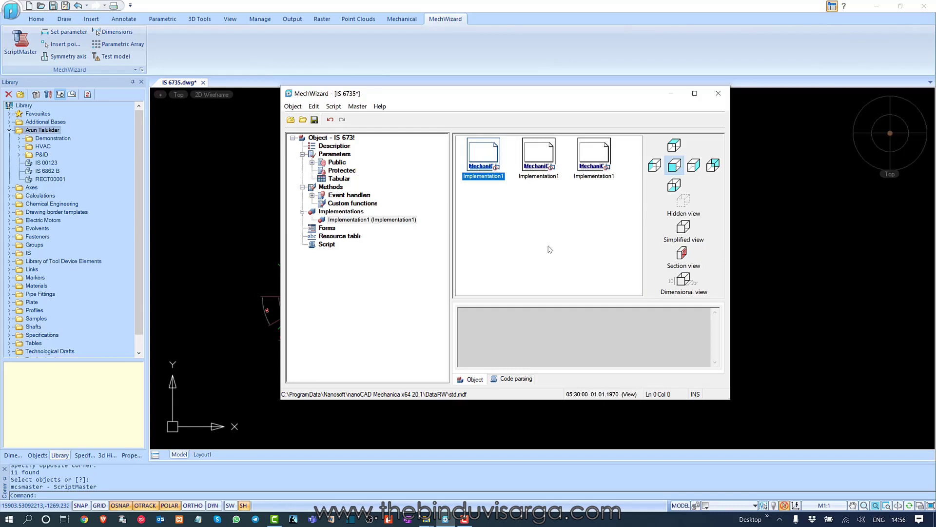
{"action": "left_click", "coordinate": [678, 149]}
{"action": "right_click", "coordinate": [483, 159]}
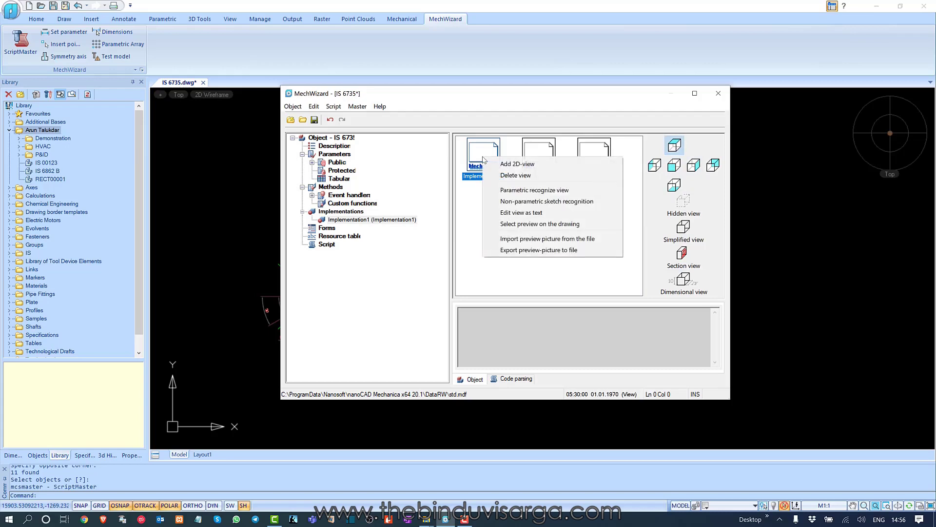
{"action": "left_click", "coordinate": [508, 190]}
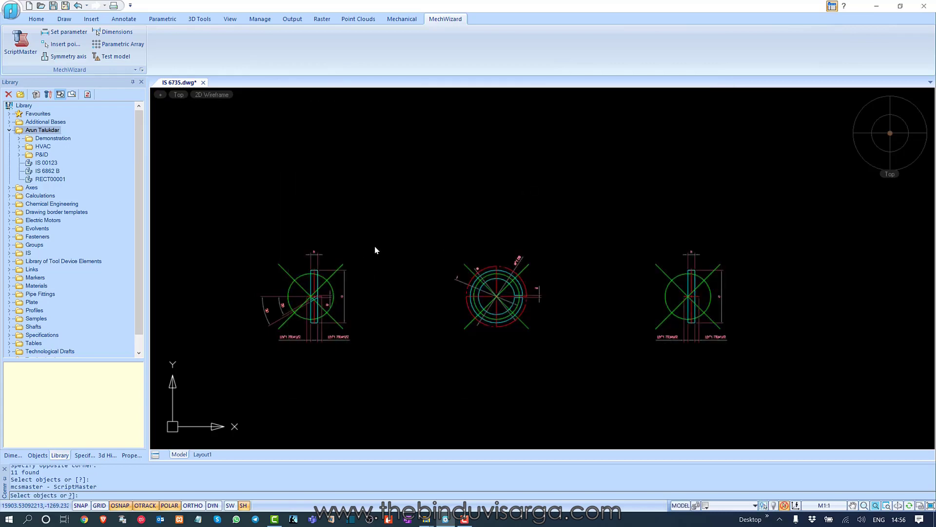
{"action": "scroll", "coordinate": [366, 224], "scroll_direction": "down", "scroll_amount": 5}
{"action": "scroll", "coordinate": [367, 238], "scroll_direction": "up", "scroll_amount": 3}
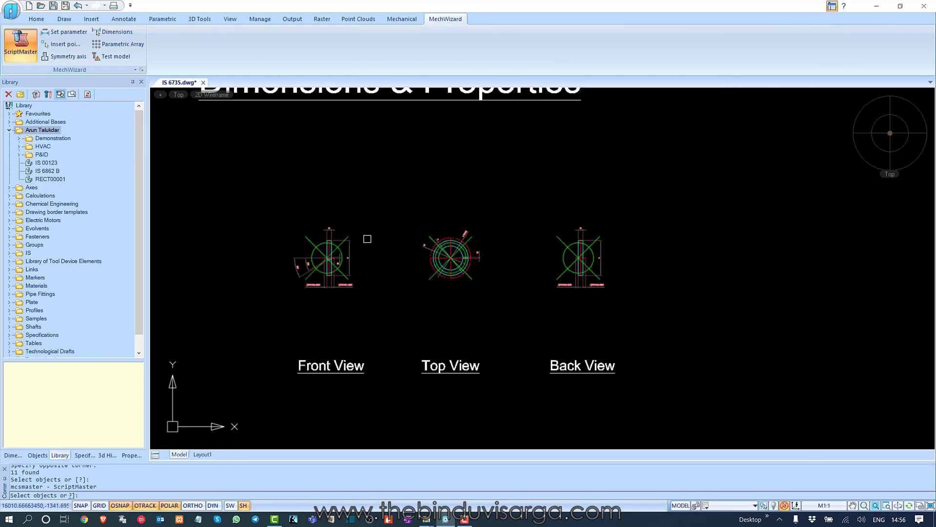
{"action": "left_click", "coordinate": [396, 204]}
{"action": "left_click", "coordinate": [492, 306]}
{"action": "key", "text": "Return"}
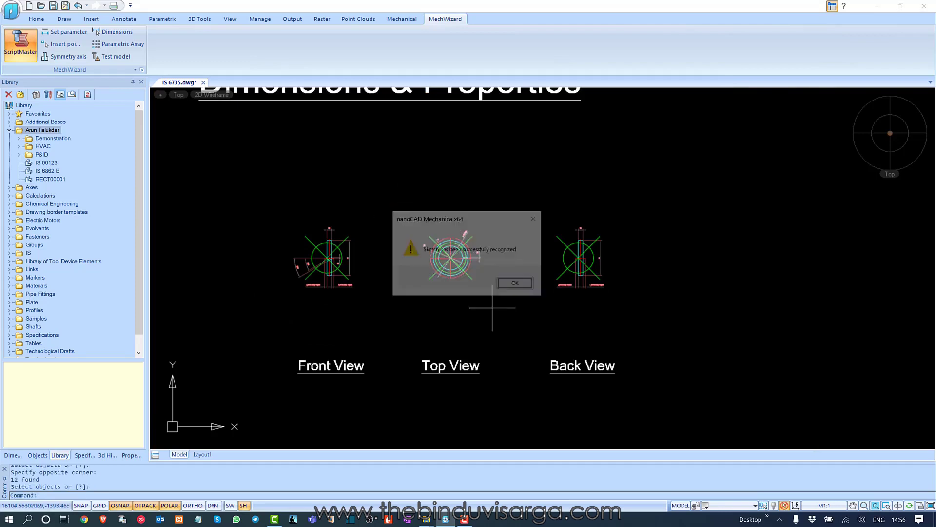
{"action": "left_click", "coordinate": [524, 285]}
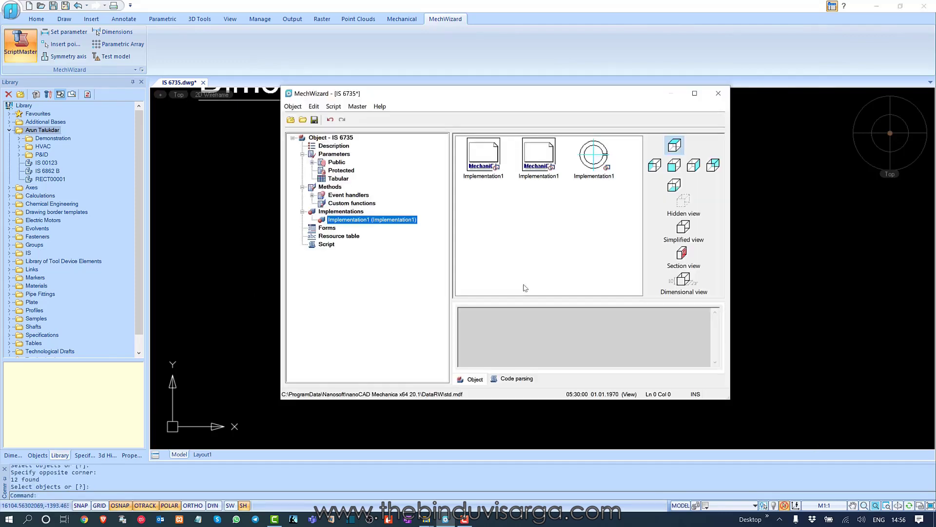
Step: Parametrically recognize the second 2D view, which uses the front projection, from all objects of the Front View sketch
{"action": "left_click_drag", "start_coordinate": [482, 94], "coordinate": [510, 105]}
{"action": "left_click", "coordinate": [513, 176]}
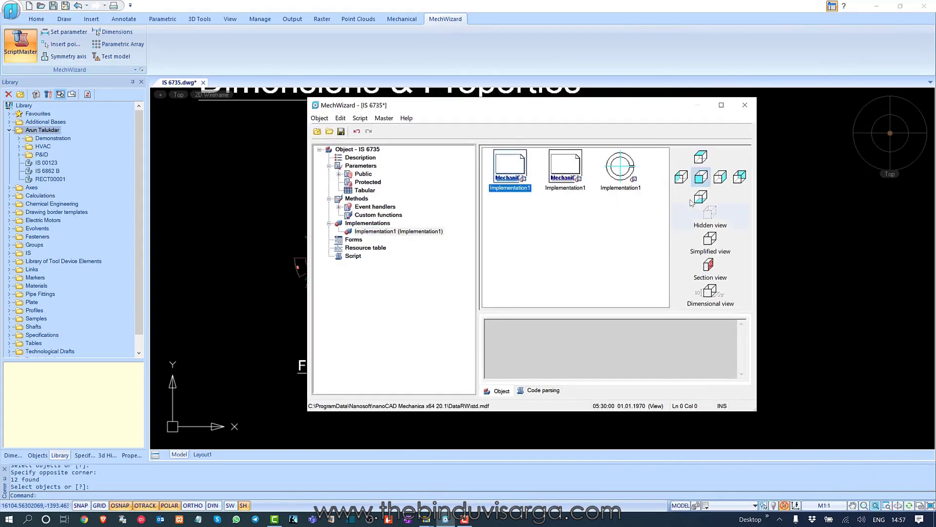
{"action": "left_click", "coordinate": [572, 163]}
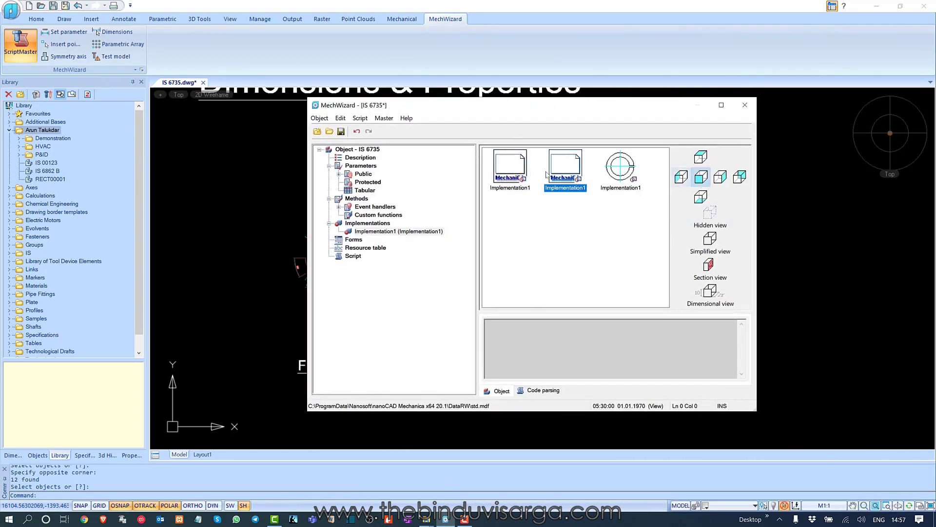
{"action": "right_click", "coordinate": [570, 172]}
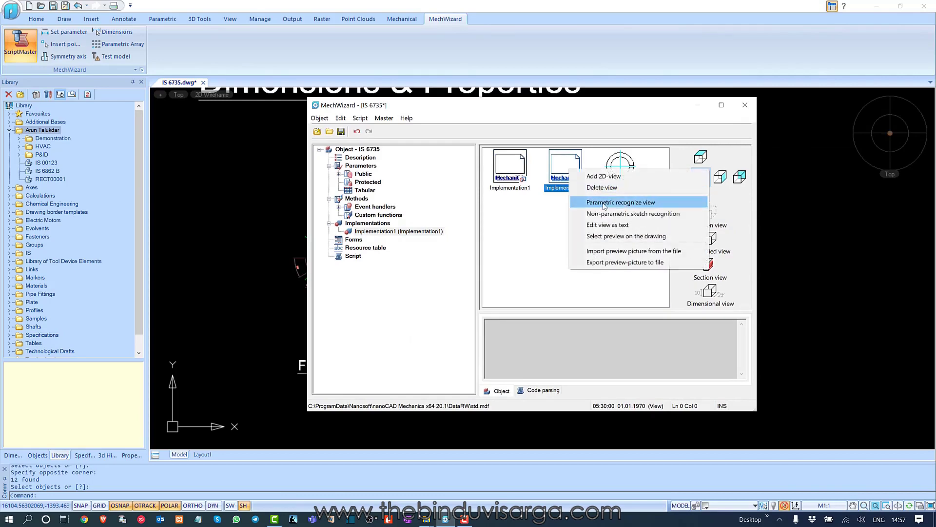
{"action": "left_click", "coordinate": [602, 203]}
{"action": "left_click", "coordinate": [397, 218]}
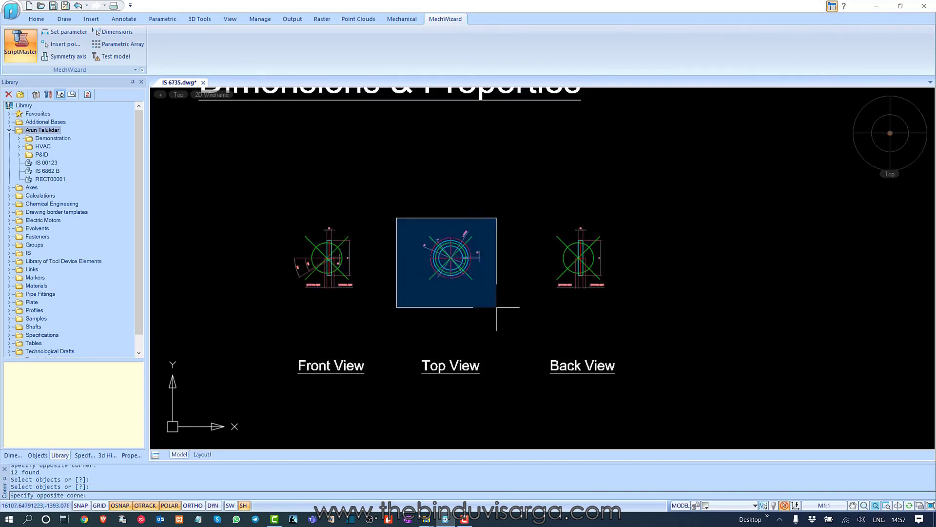
{"action": "left_click", "coordinate": [268, 305]}
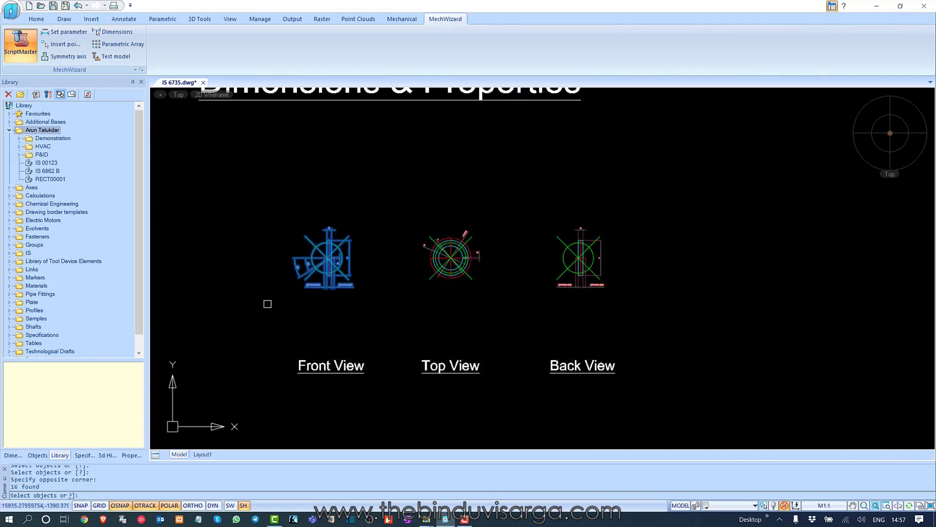
{"action": "key", "text": "Return"}
{"action": "left_click", "coordinate": [512, 285]}
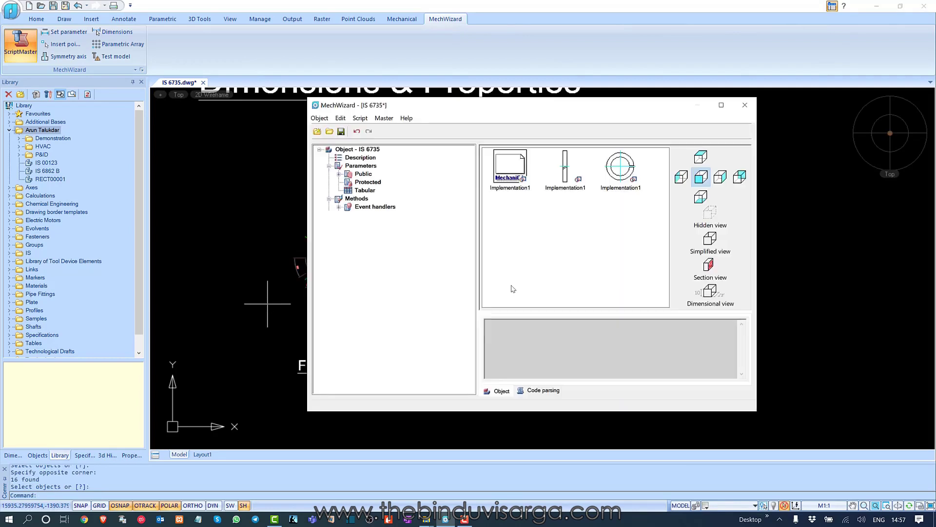
Step: Assign the back projection to the remaining empty 2D view and parametrically recognize it from the Back View sketch
{"action": "left_click", "coordinate": [510, 173]}
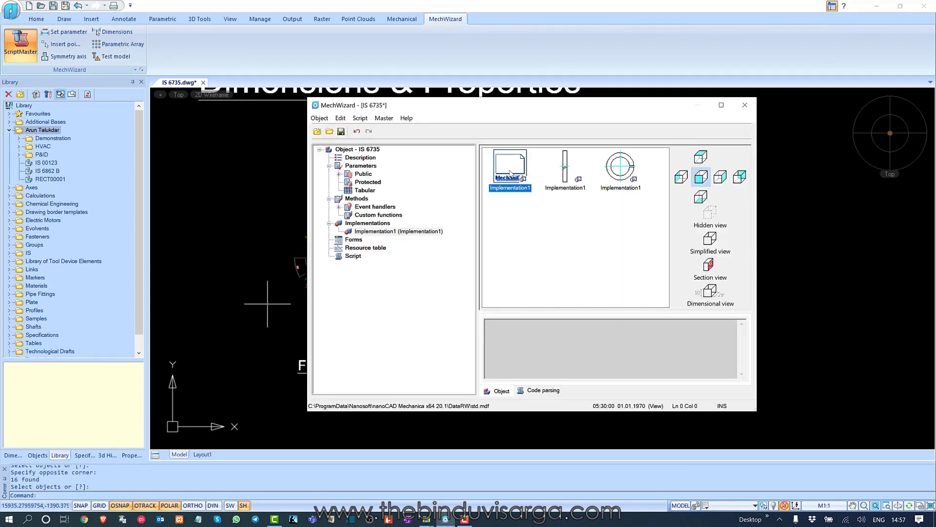
{"action": "left_click", "coordinate": [741, 177]}
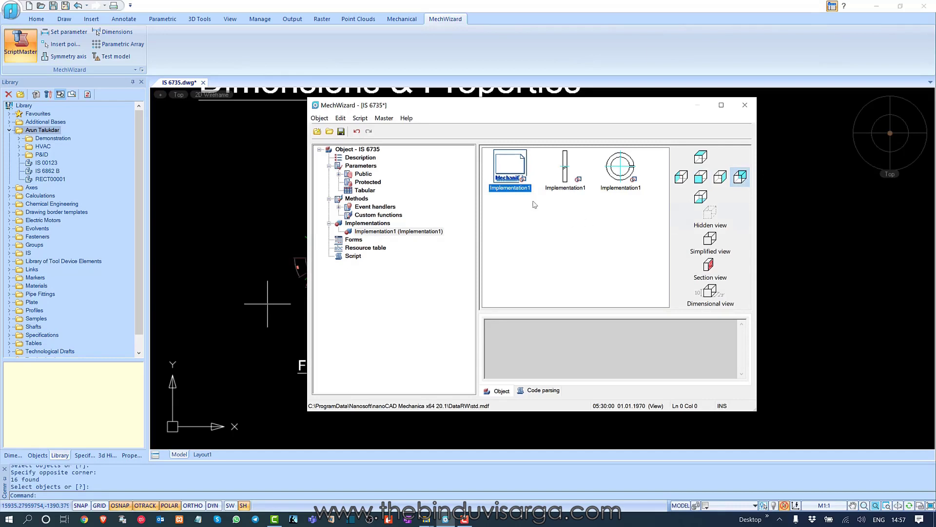
{"action": "right_click", "coordinate": [514, 169]}
{"action": "left_click", "coordinate": [576, 199]}
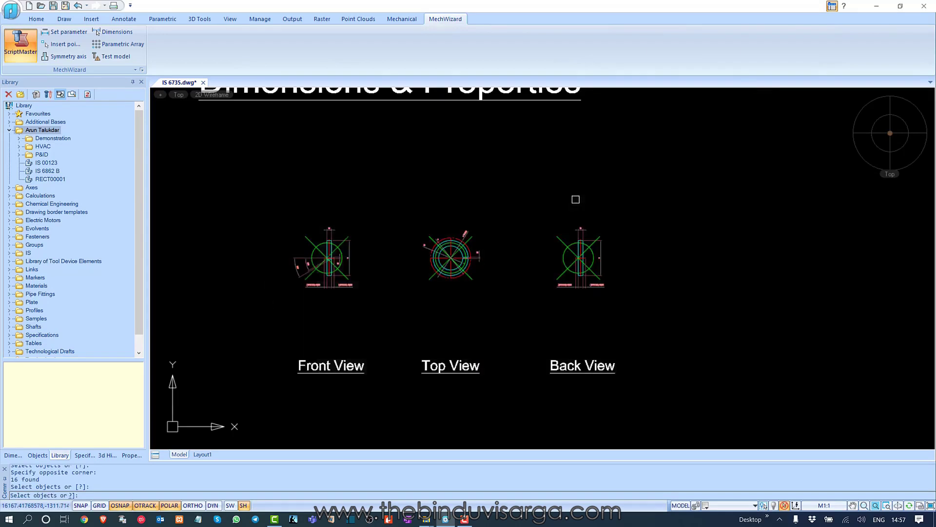
{"action": "left_click", "coordinate": [522, 218]}
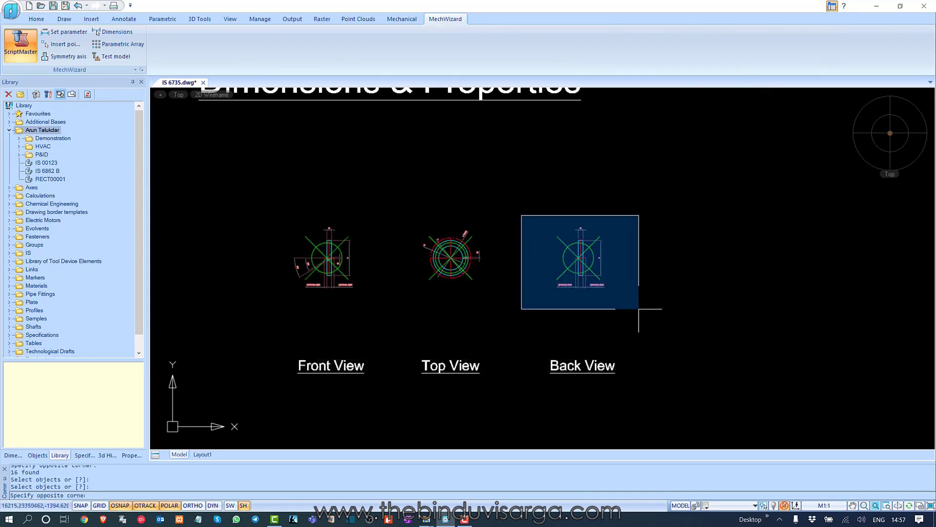
{"action": "left_click", "coordinate": [642, 314]}
{"action": "key", "text": "Return"}
{"action": "left_click", "coordinate": [519, 286]}
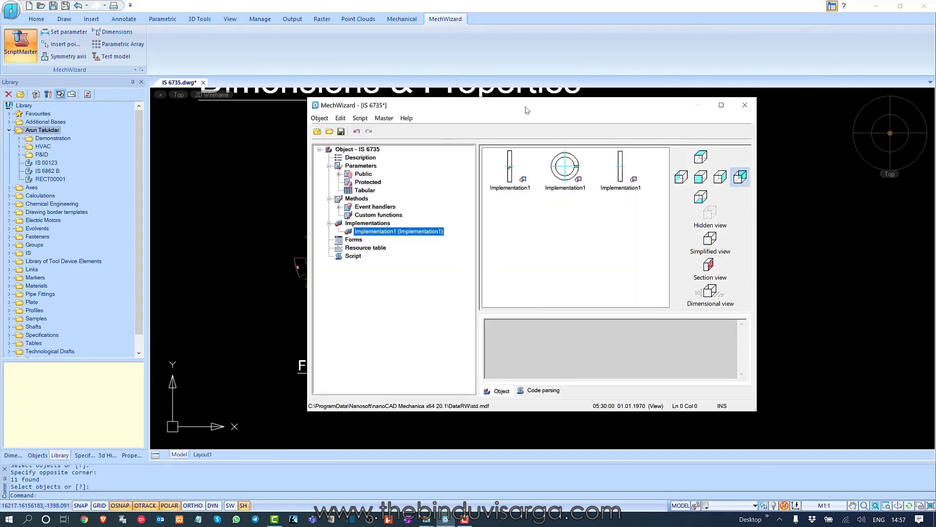
Step: Add a table to the IS 6735 object's tabular parameters and import the Excel file IS 6735.xls into it
{"action": "left_click_drag", "start_coordinate": [540, 114], "coordinate": [430, 129]}
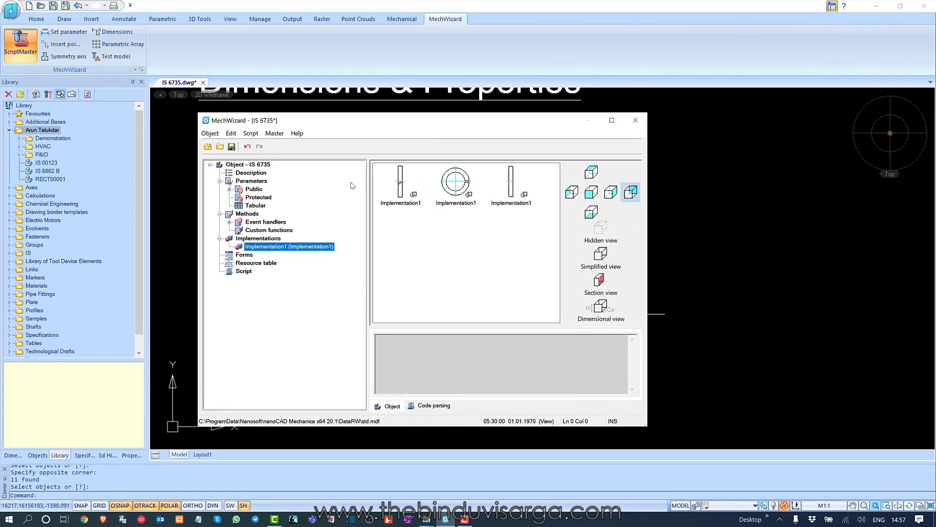
{"action": "left_click", "coordinate": [255, 205]}
{"action": "right_click", "coordinate": [260, 206]}
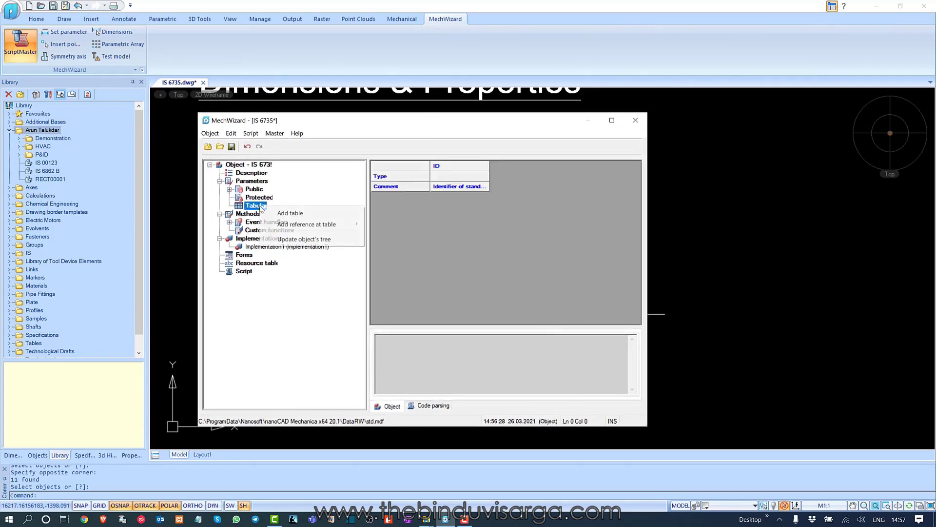
{"action": "left_click", "coordinate": [290, 214]}
{"action": "right_click", "coordinate": [266, 214]}
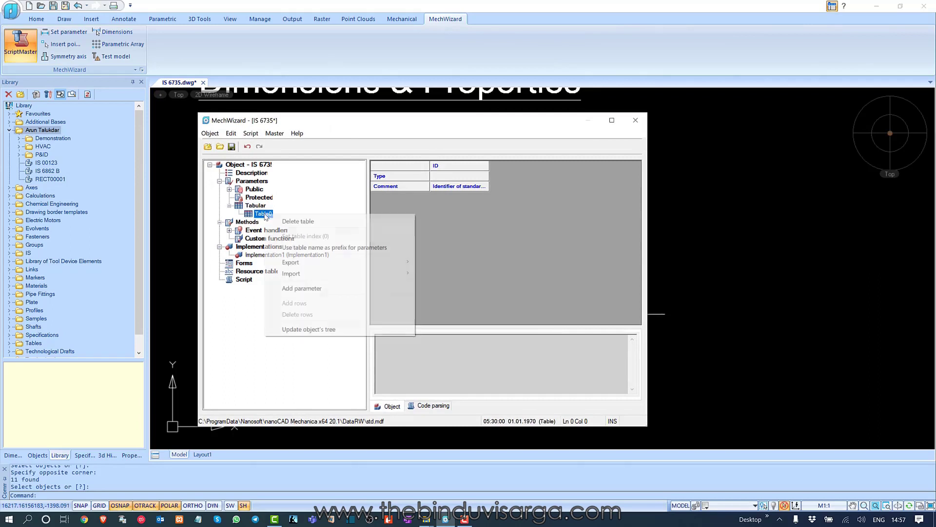
{"action": "mouse_move", "coordinate": [324, 275]}
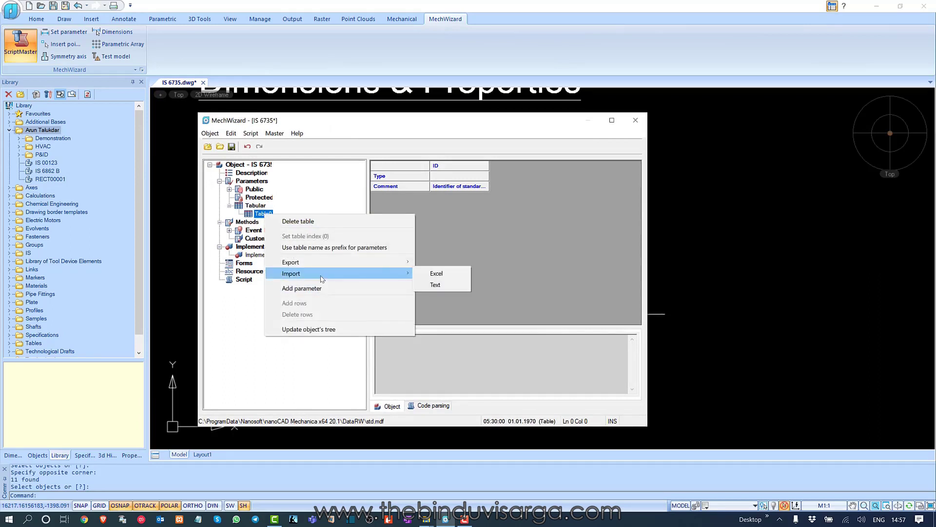
{"action": "left_click", "coordinate": [437, 273]}
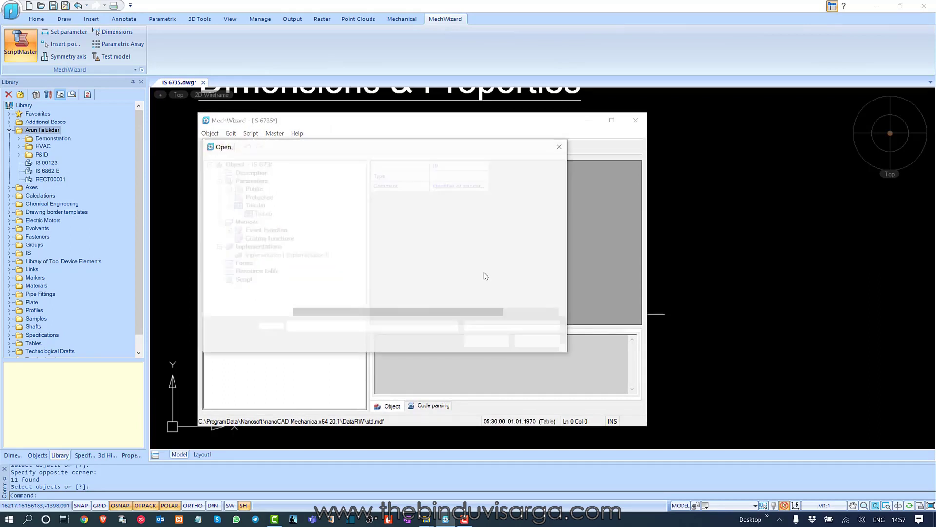
{"action": "left_click", "coordinate": [331, 214]}
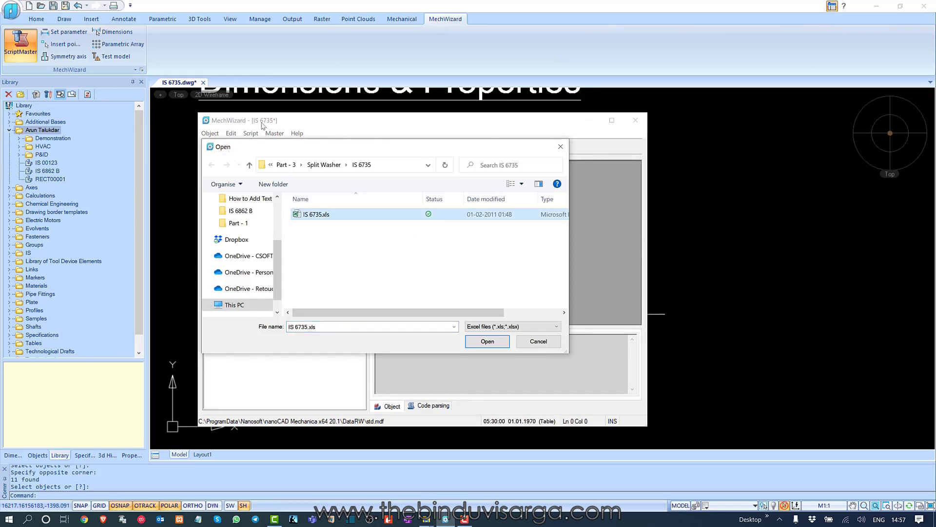
{"action": "left_click", "coordinate": [484, 341]}
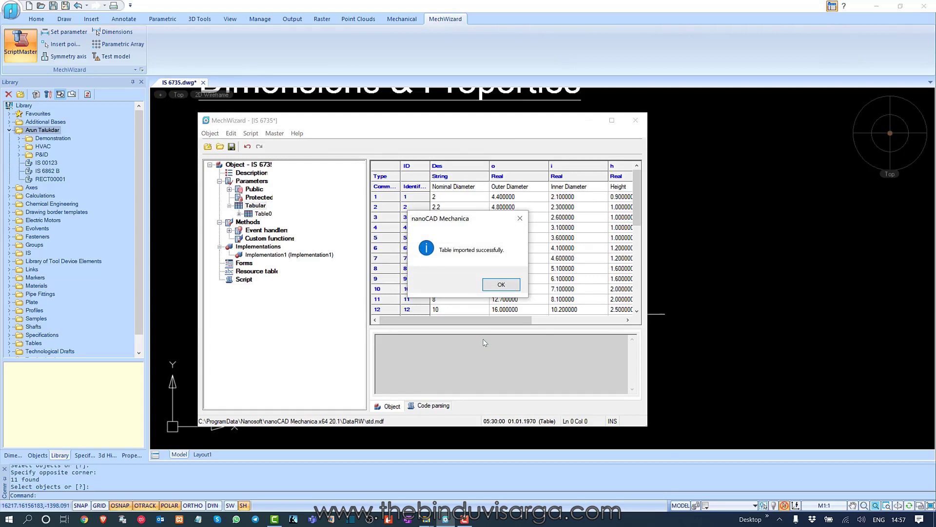
{"action": "left_click", "coordinate": [515, 285]}
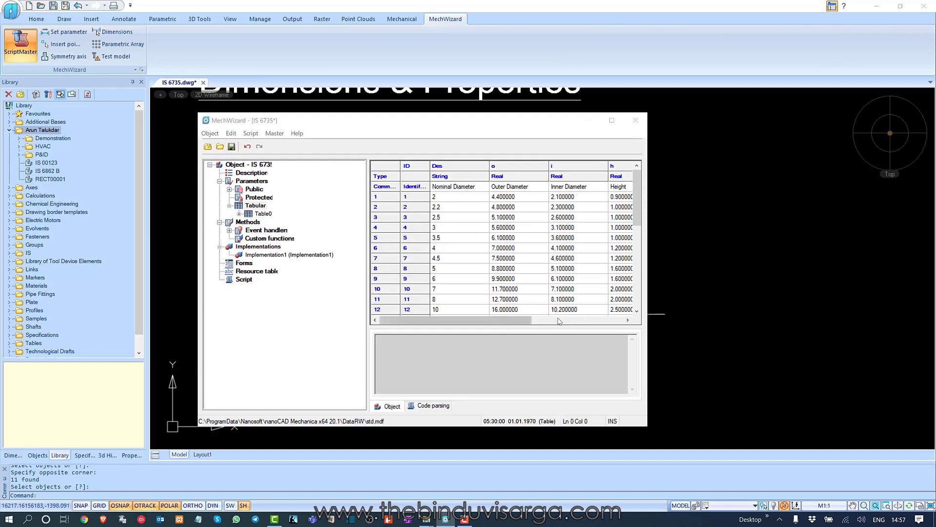
{"action": "left_click_drag", "start_coordinate": [519, 318], "coordinate": [486, 316]}
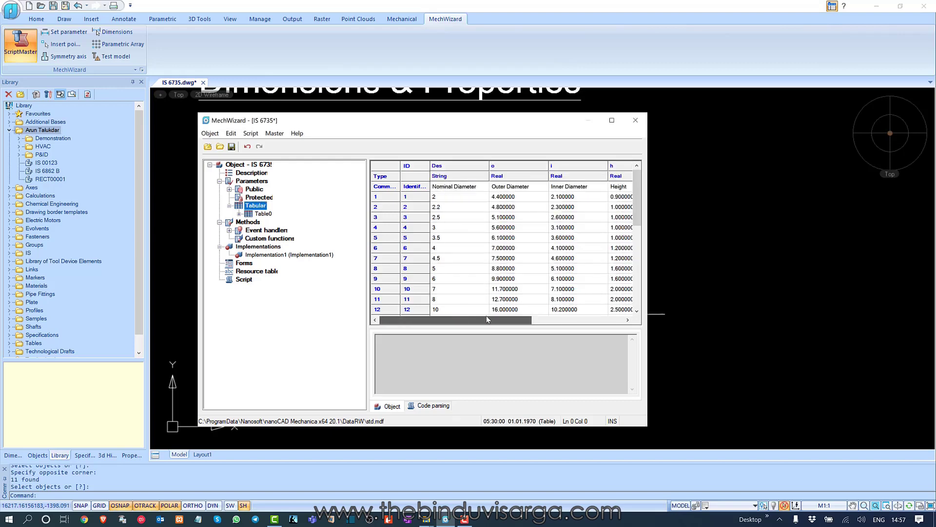
{"action": "left_click", "coordinate": [630, 197]}
{"action": "left_click_drag", "start_coordinate": [634, 196], "coordinate": [638, 228]}
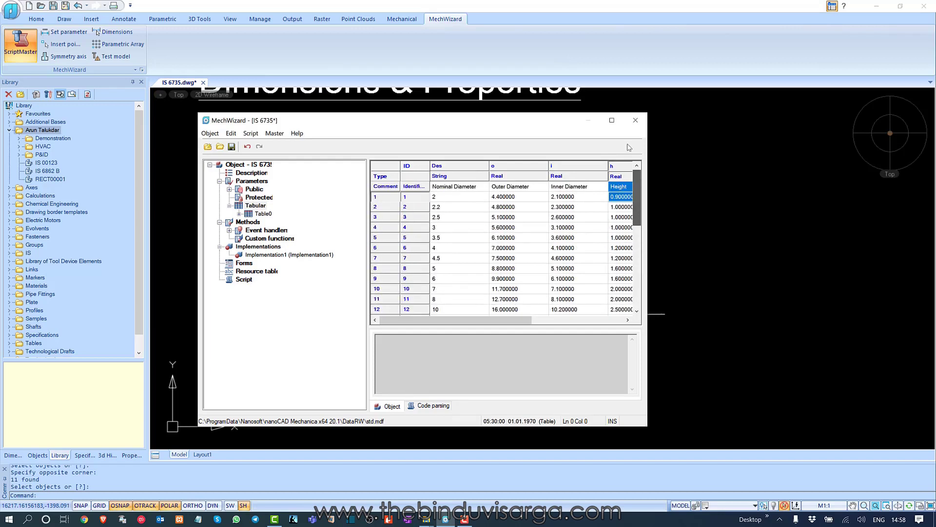
{"action": "left_click", "coordinate": [459, 198]}
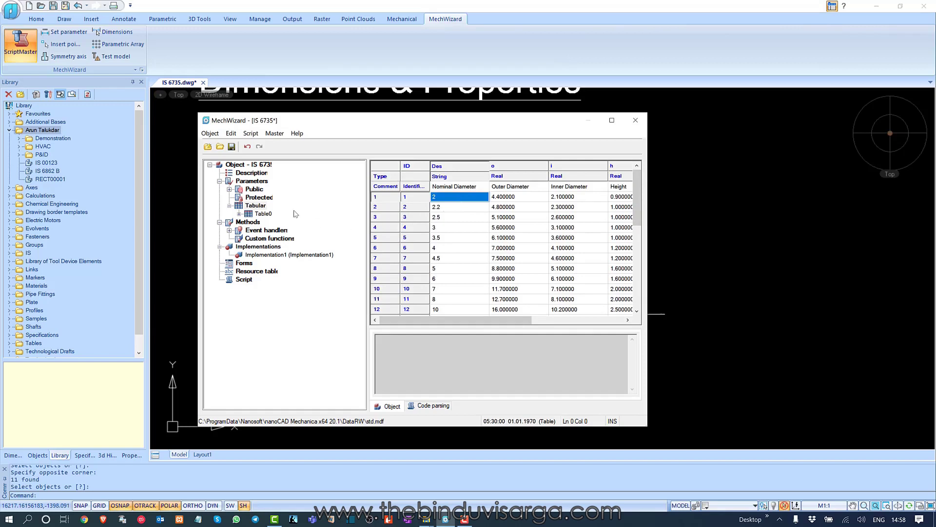
Step: Import the picture IS 6735.jpg as the preview of the IS 6735 object and save the object
{"action": "left_click", "coordinate": [255, 165]}
{"action": "right_click", "coordinate": [263, 166]}
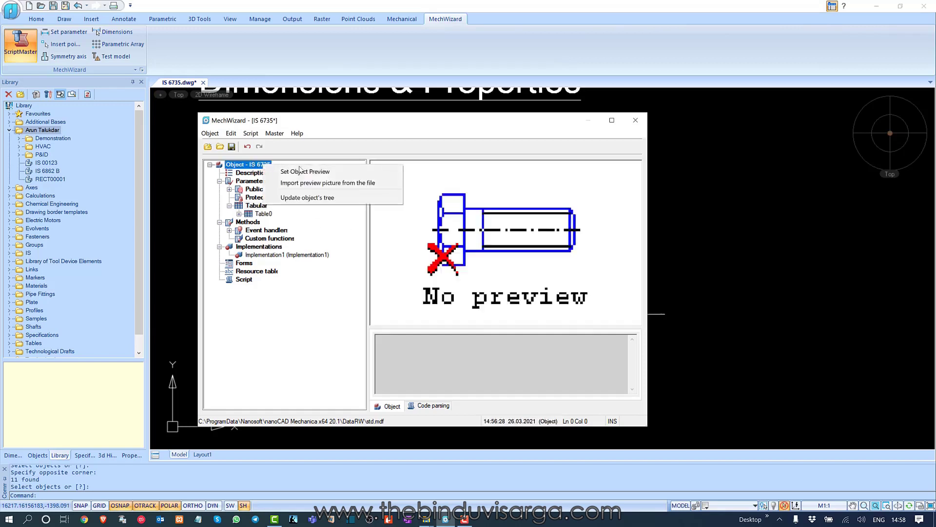
{"action": "left_click", "coordinate": [322, 180]}
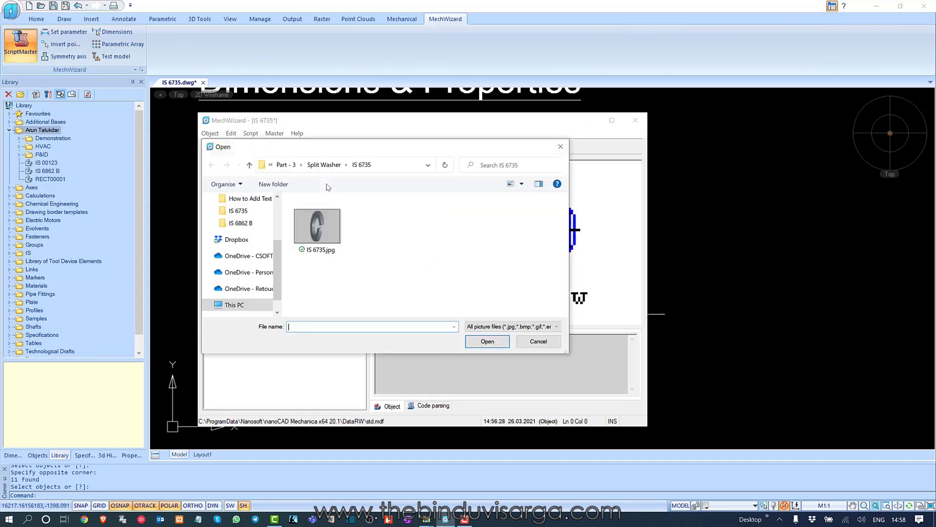
{"action": "double_click", "coordinate": [327, 229]}
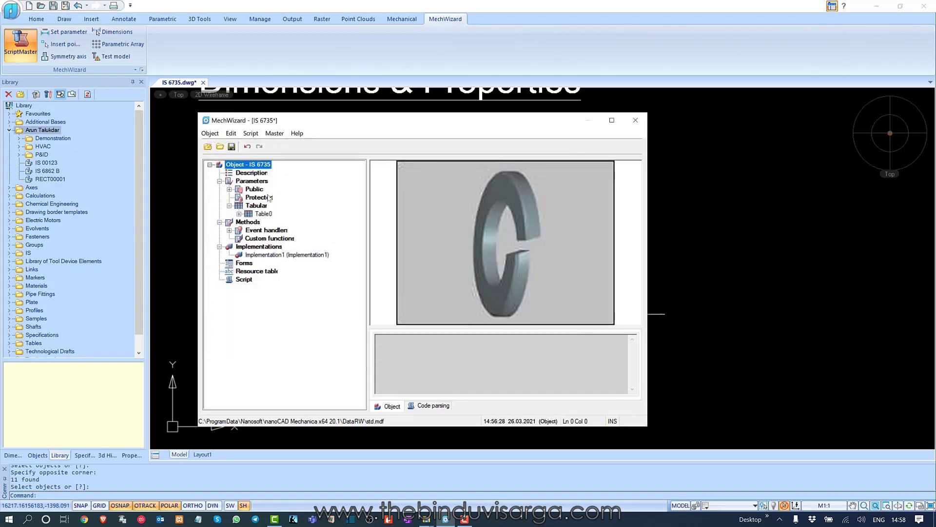
{"action": "left_click", "coordinate": [264, 214]}
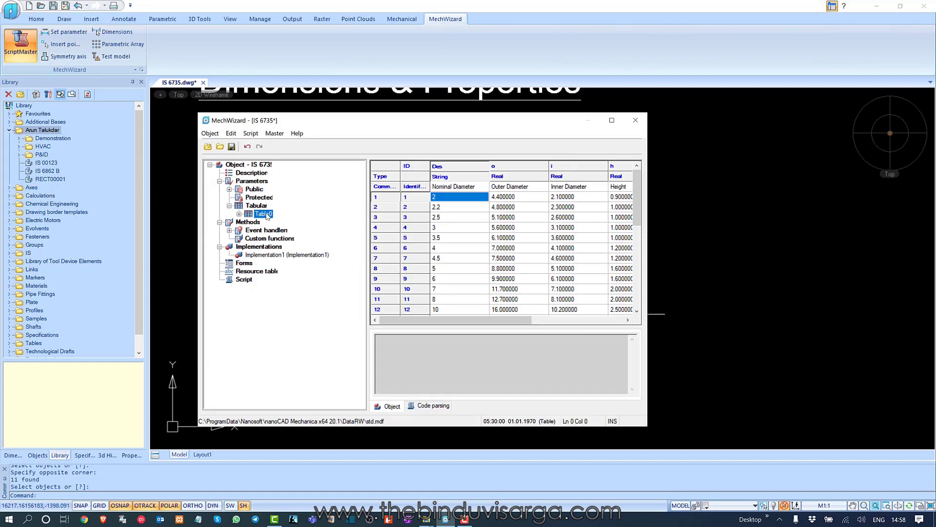
{"action": "left_click", "coordinate": [232, 146]}
Step: Start the Script wizard, set the object description to IS 6735 by copying the object name, and proceed to the parameter properties
{"action": "left_click", "coordinate": [275, 134]}
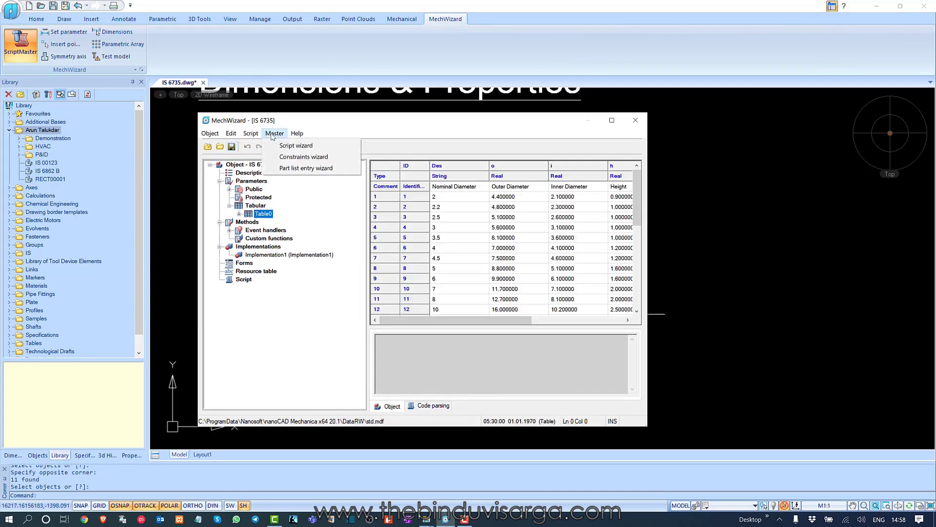
{"action": "left_click", "coordinate": [295, 146]}
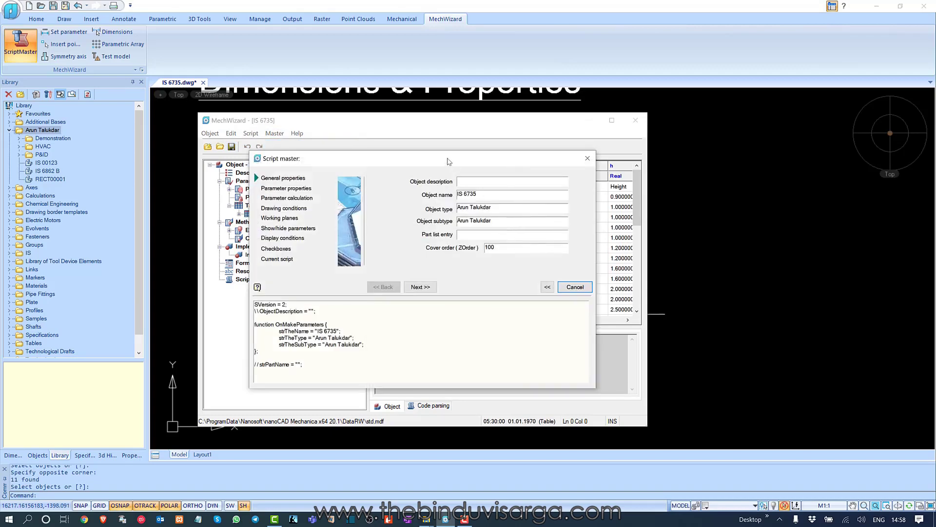
{"action": "left_click_drag", "start_coordinate": [450, 161], "coordinate": [568, 230]}
{"action": "left_click_drag", "start_coordinate": [607, 262], "coordinate": [536, 261]}
{"action": "key", "text": "ctrl+c"}
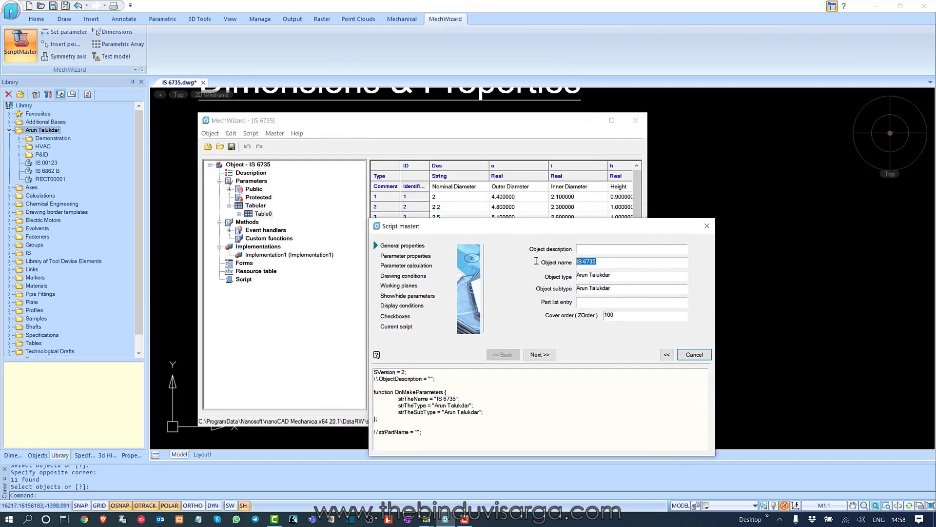
{"action": "left_click", "coordinate": [597, 250]}
{"action": "key", "text": "ctrl+v"}
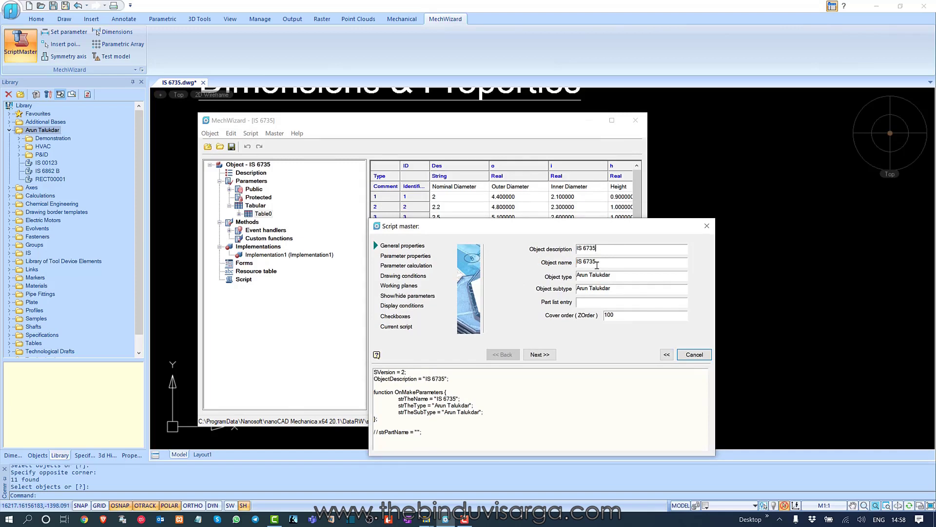
{"action": "left_click", "coordinate": [547, 354]}
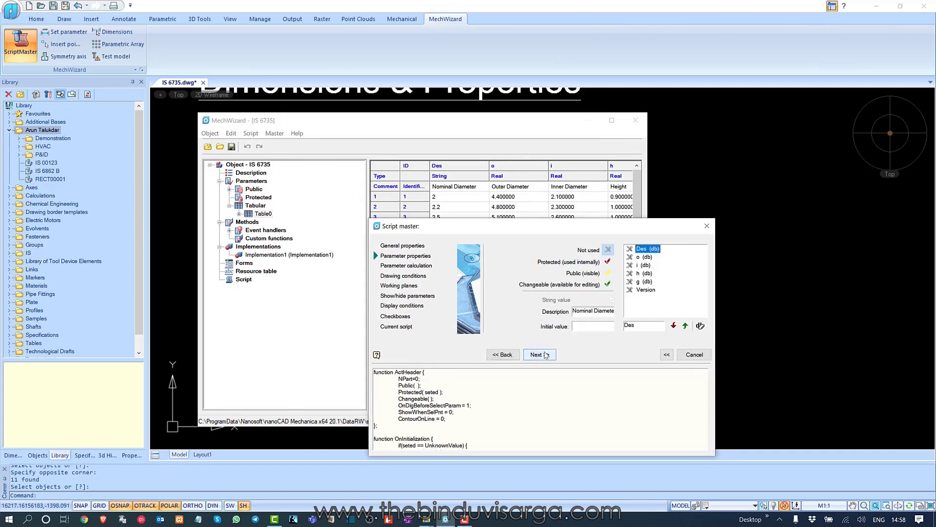
Step: Give the nominal diameter parameter Des an initial value of 2 and make it changeable in the script wizard
{"action": "left_click_drag", "start_coordinate": [597, 234], "coordinate": [236, 147]}
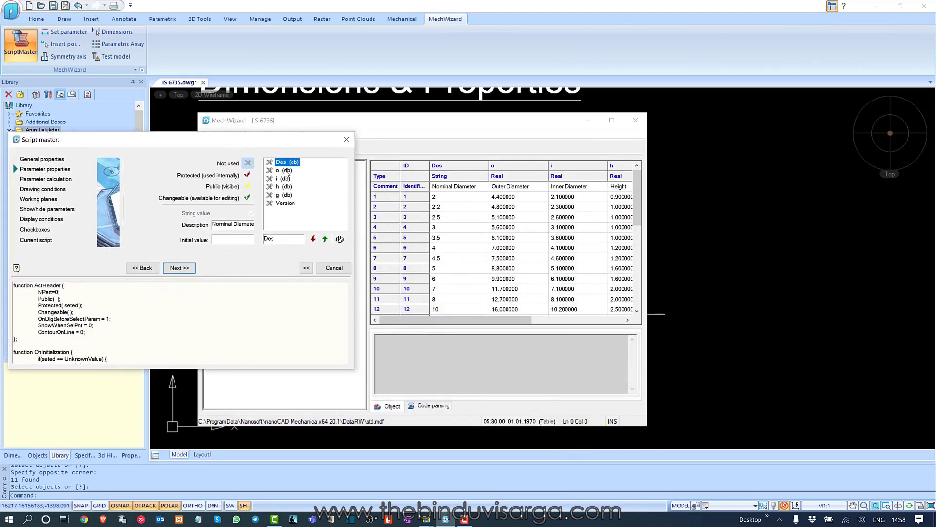
{"action": "left_click", "coordinate": [287, 170]}
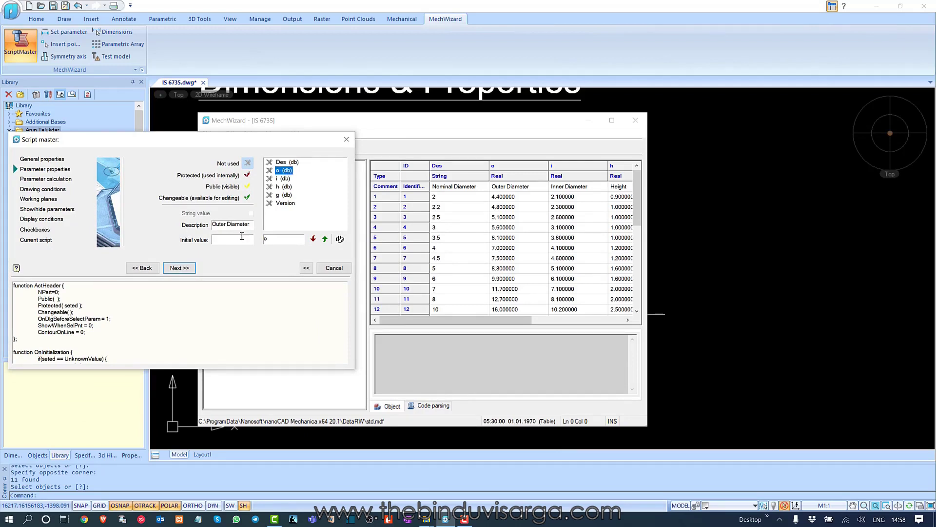
{"action": "left_click", "coordinate": [281, 178]}
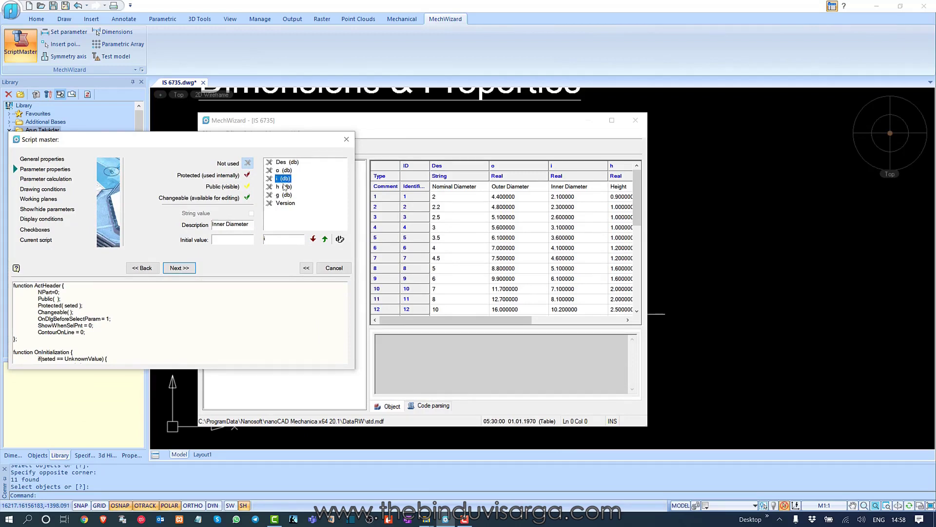
{"action": "left_click", "coordinate": [285, 187]}
{"action": "left_click", "coordinate": [288, 163]}
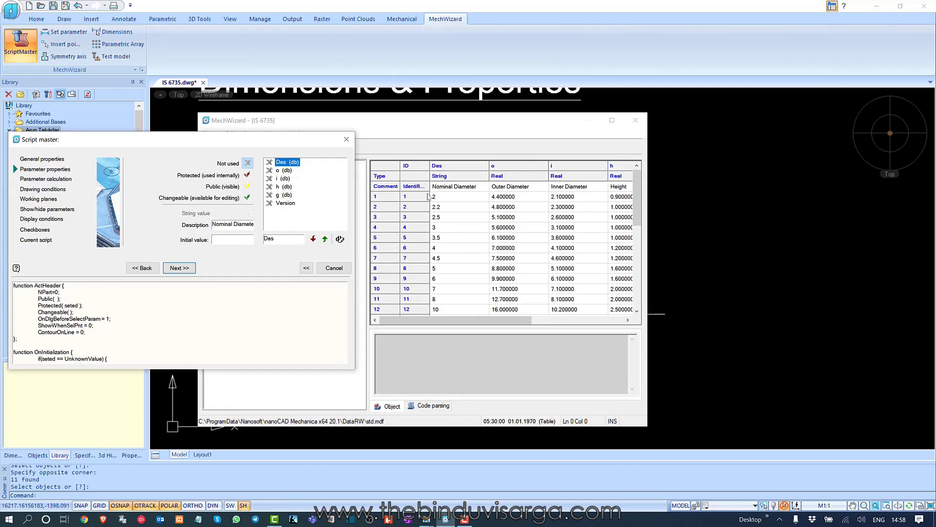
{"action": "left_click", "coordinate": [232, 241]}
{"action": "left_click", "coordinate": [247, 197]}
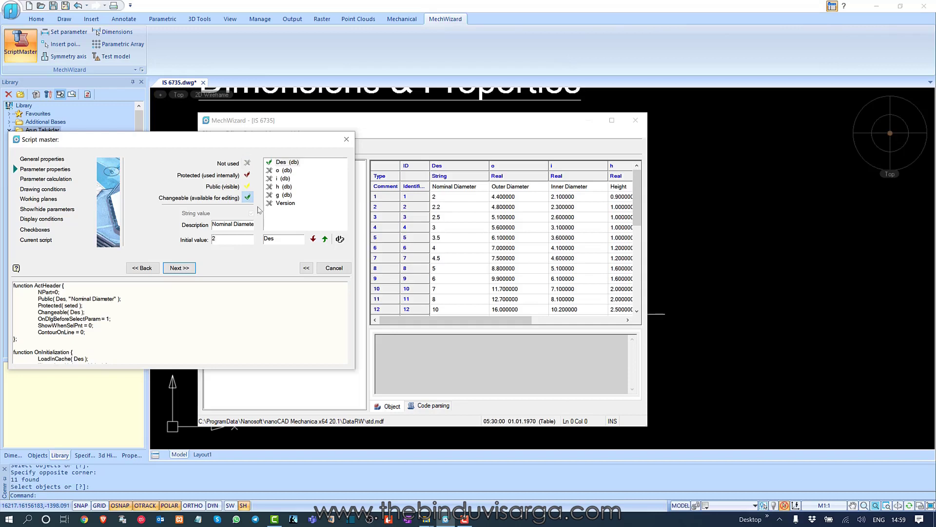
Step: Make the outer diameter o changeable with initial value 4.4, and make the inner diameter i changeable too, with its own initial value
{"action": "left_click", "coordinate": [286, 171]}
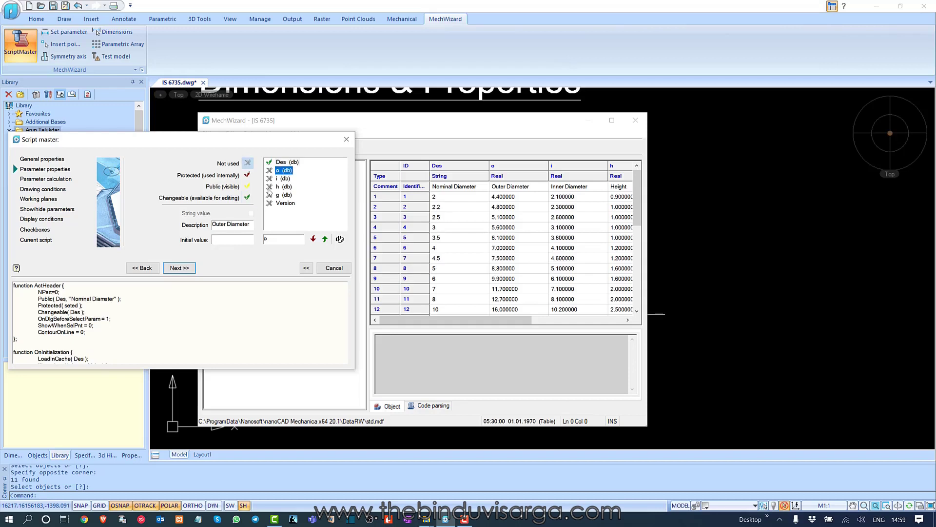
{"action": "left_click", "coordinate": [232, 240]}
{"action": "left_click", "coordinate": [247, 197]}
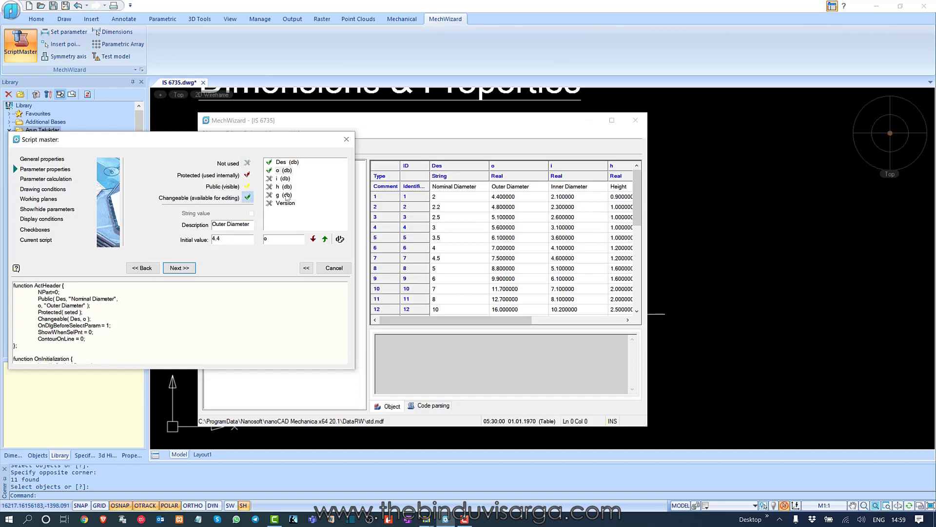
{"action": "left_click", "coordinate": [284, 179]}
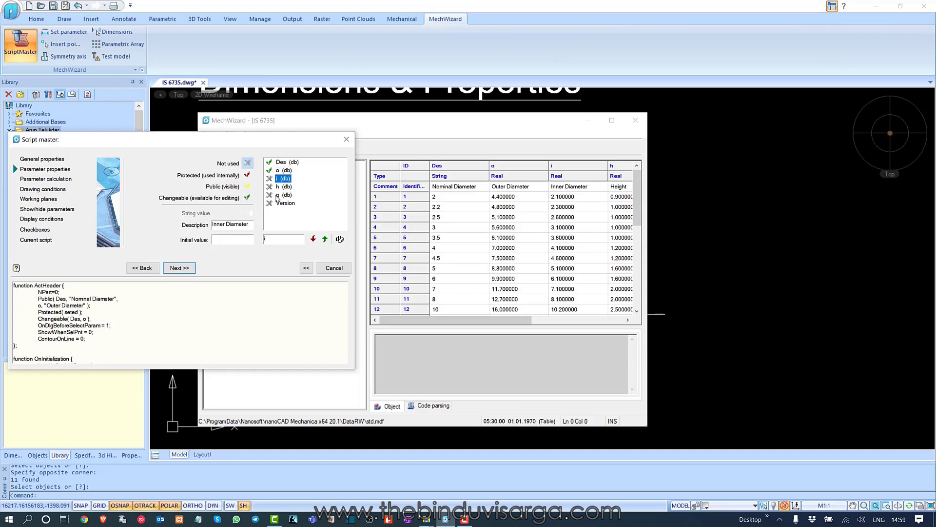
{"action": "left_click", "coordinate": [242, 238]}
{"action": "left_click", "coordinate": [247, 197]}
Step: Accept the default parameter calculation, drawing conditions, working planes, visibility and display settings, proceeding to the wizard's checkboxes
{"action": "left_click", "coordinate": [179, 268]}
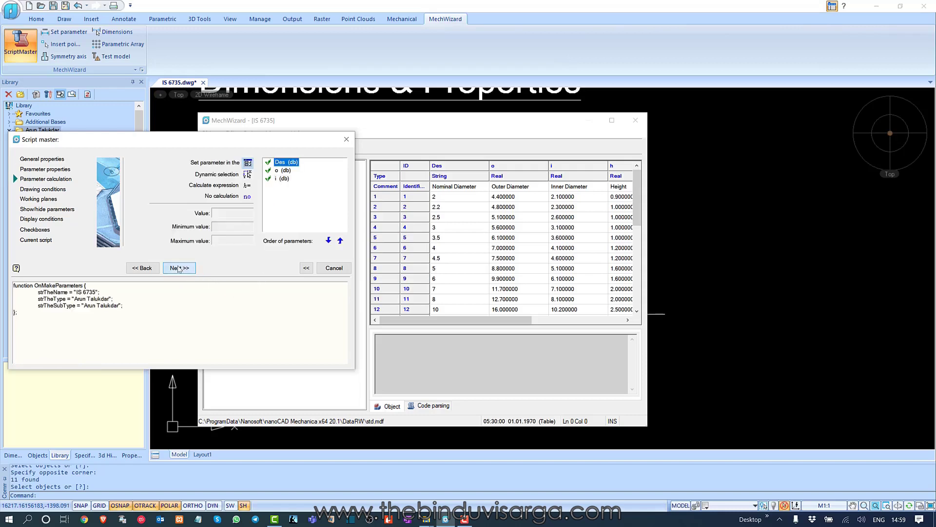
{"action": "left_click", "coordinate": [179, 268]}
{"action": "left_click", "coordinate": [179, 268]}
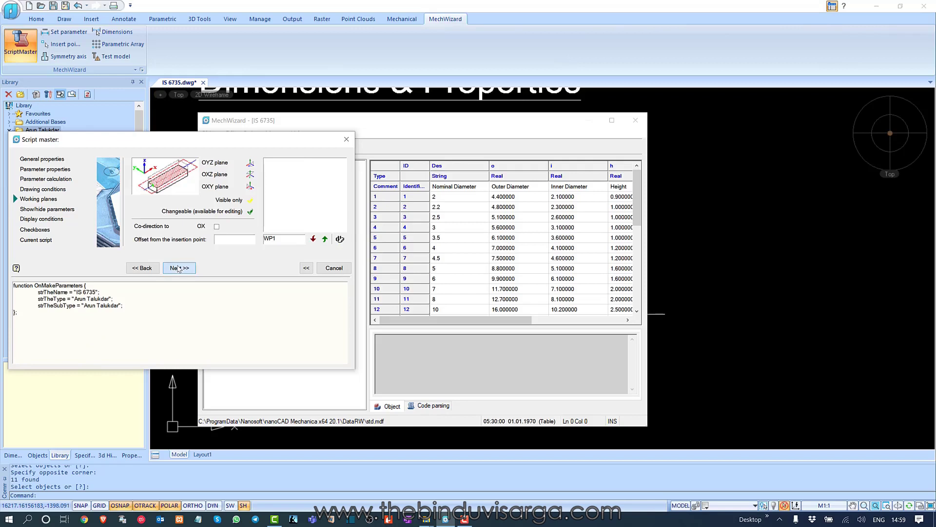
{"action": "left_click", "coordinate": [179, 267]}
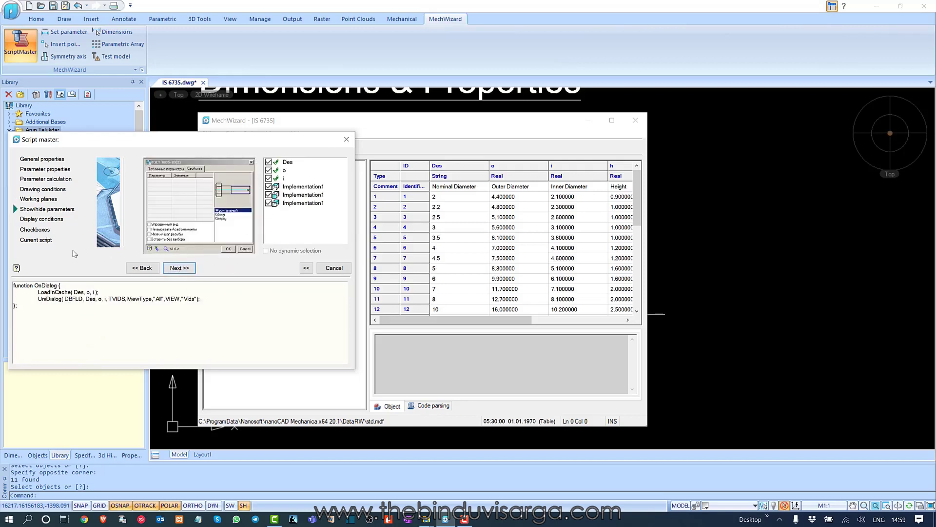
{"action": "left_click", "coordinate": [186, 267]}
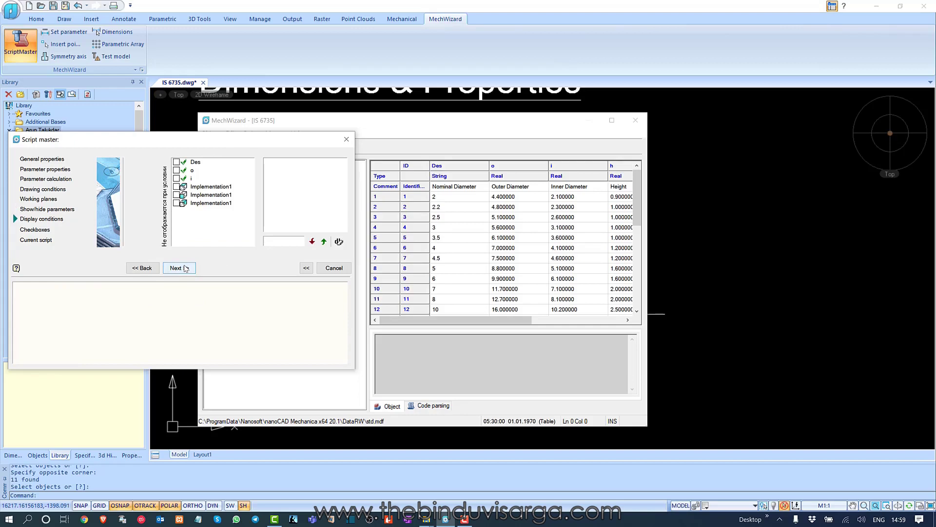
{"action": "left_click", "coordinate": [186, 267]}
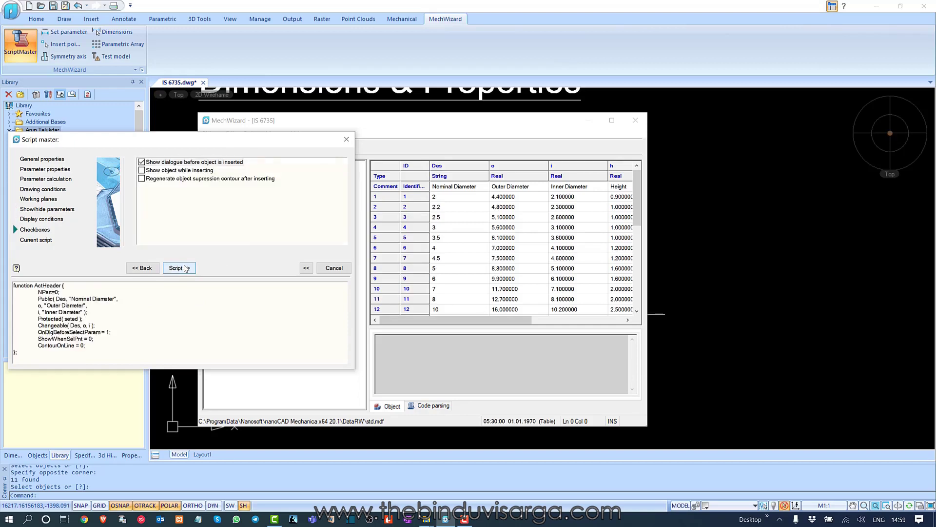
Step: Generate the script, save it over the previous one, finish the wizard and save the IS 6735 object
{"action": "left_click", "coordinate": [186, 267]}
{"action": "left_click", "coordinate": [233, 268]}
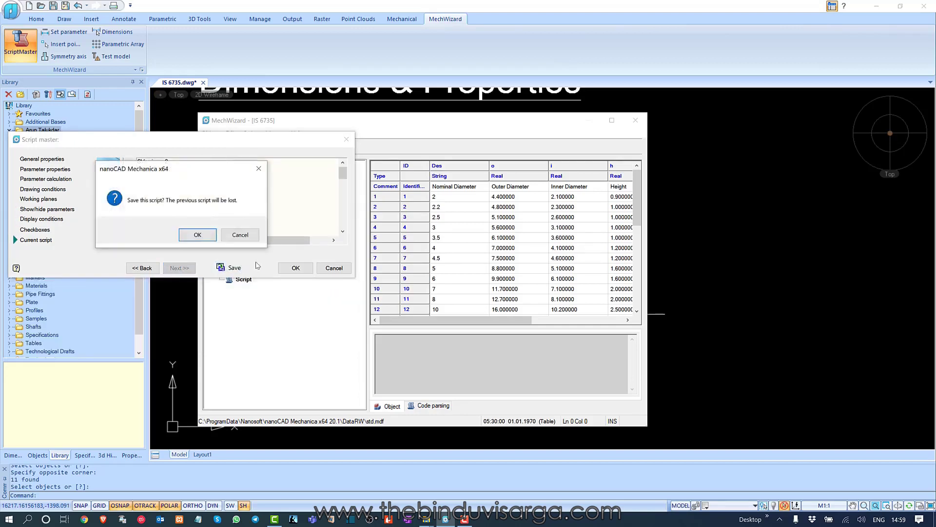
{"action": "left_click", "coordinate": [198, 234]}
{"action": "left_click", "coordinate": [295, 268]}
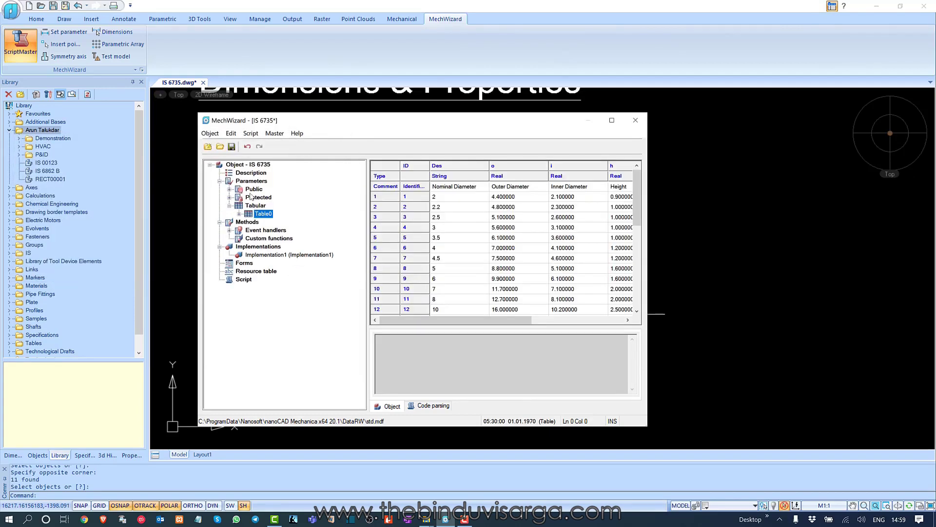
{"action": "left_click", "coordinate": [231, 147]}
Step: Review the implementation views and tabular parameters of the IS 6735 object in MechWizard
{"action": "left_click", "coordinate": [277, 247]}
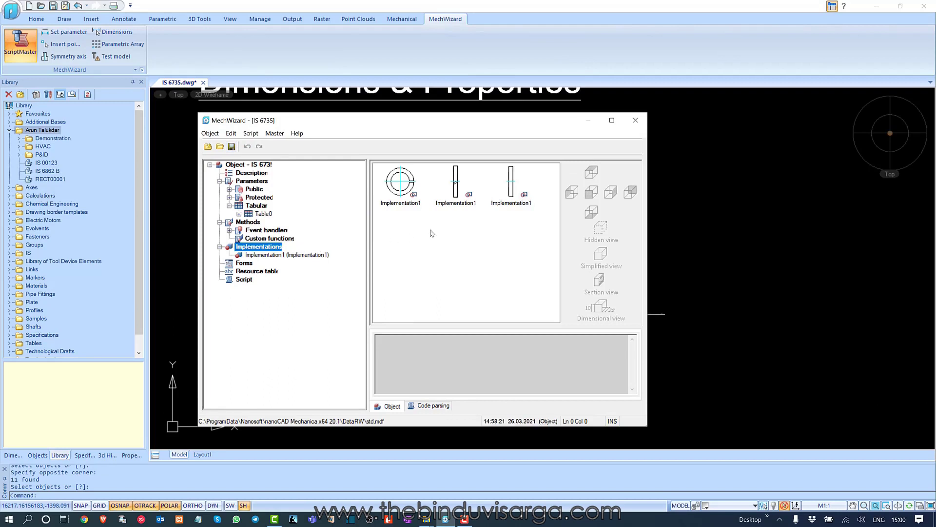
{"action": "left_click", "coordinate": [260, 206]}
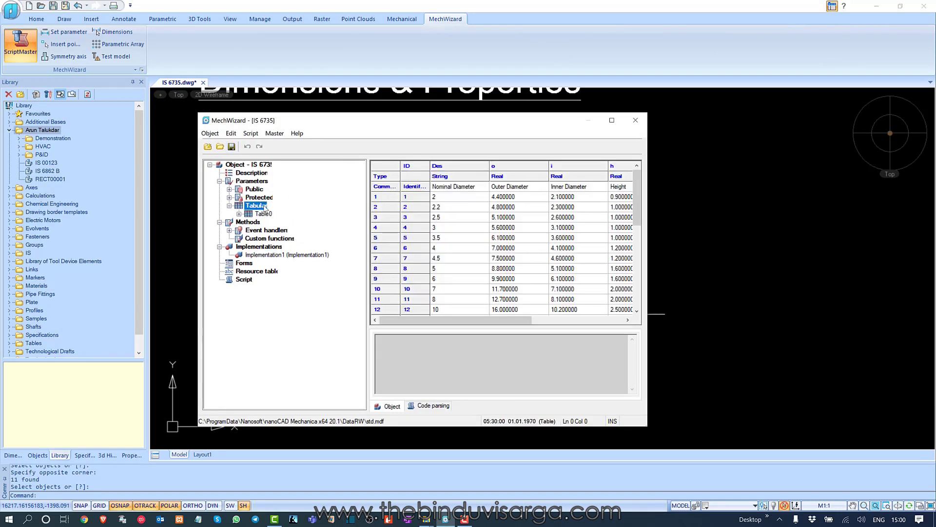
{"action": "left_click", "coordinate": [261, 165]}
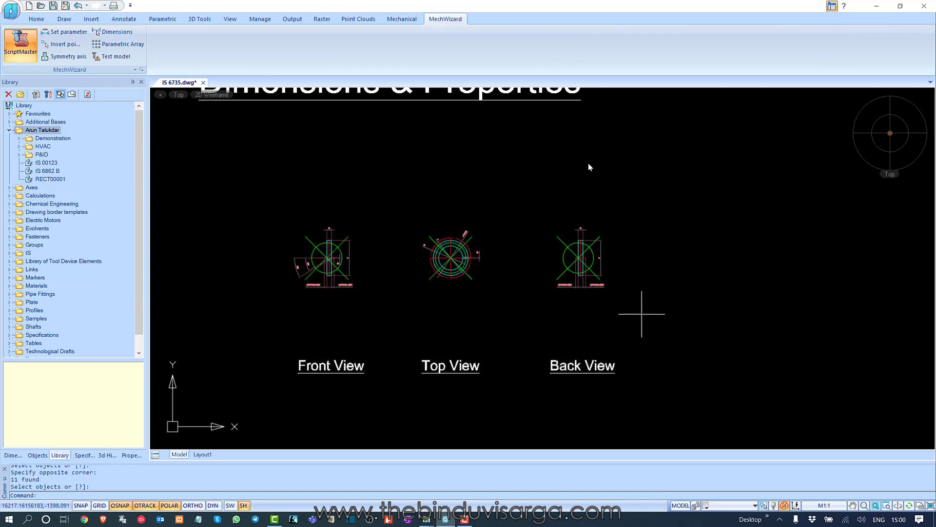
Step: Close the drawing IS 6735.dwg without saving its changes
{"action": "scroll", "coordinate": [314, 198], "scroll_direction": "down", "scroll_amount": 2}
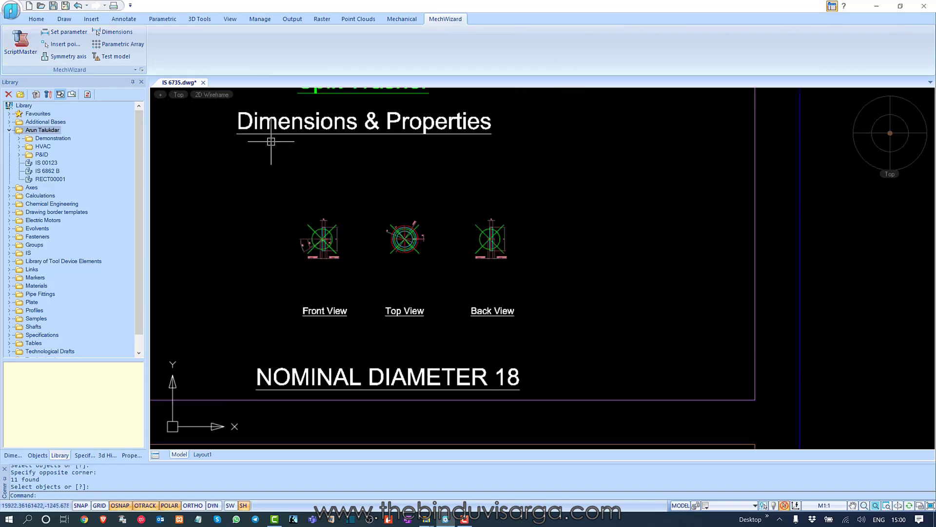
{"action": "left_click", "coordinate": [203, 82]}
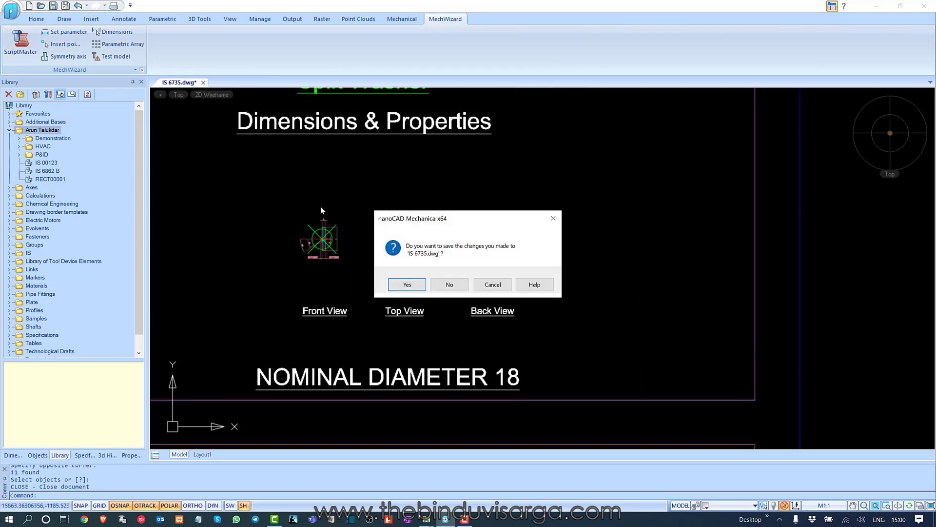
{"action": "left_click", "coordinate": [449, 284]}
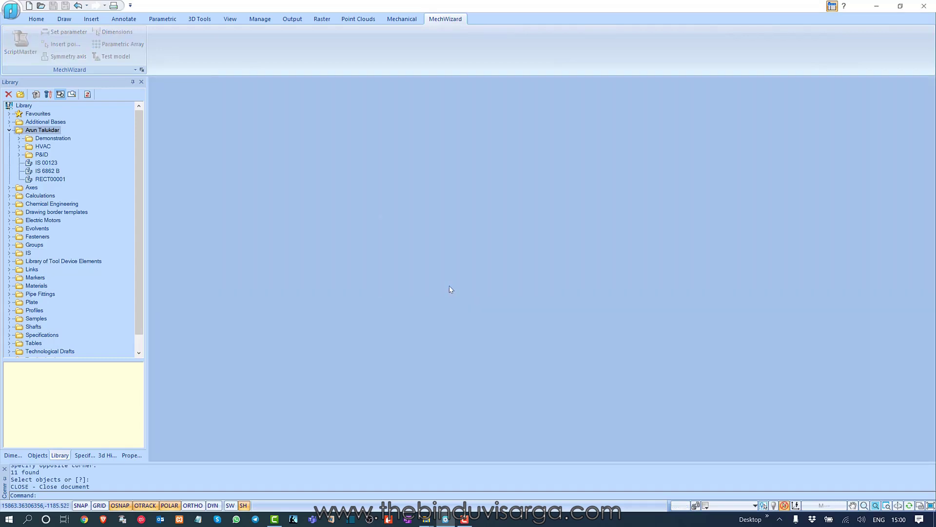
Step: Create a new blank drawing and refresh the library to pick the IS 6735 part
{"action": "left_click", "coordinate": [29, 6]}
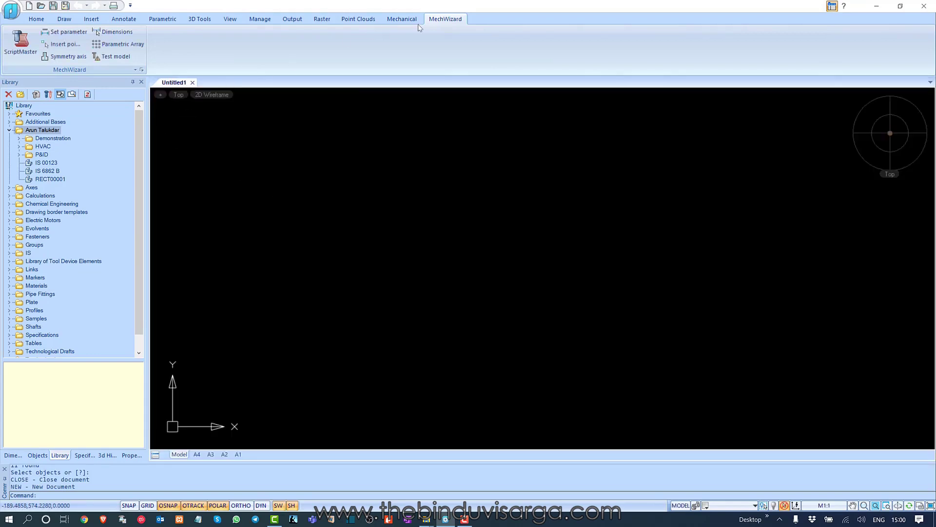
{"action": "left_click", "coordinate": [88, 94]}
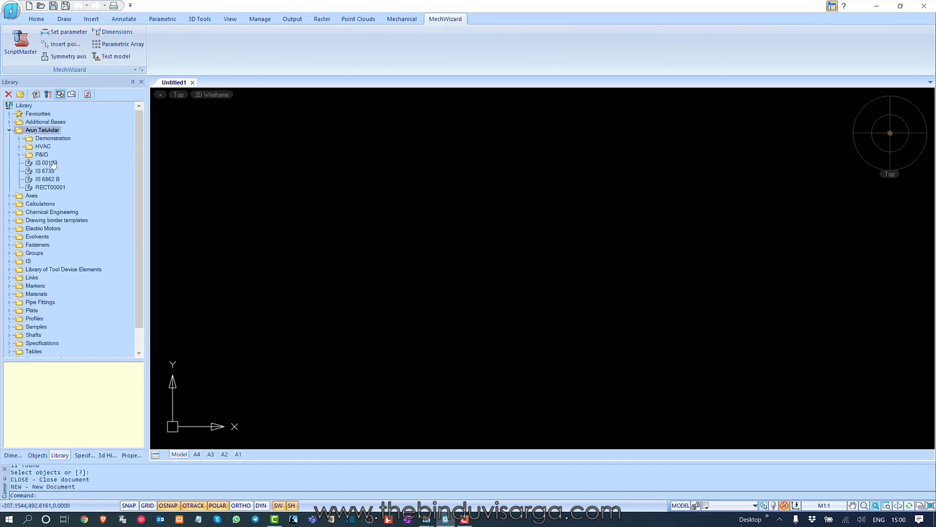
{"action": "left_click", "coordinate": [49, 172]}
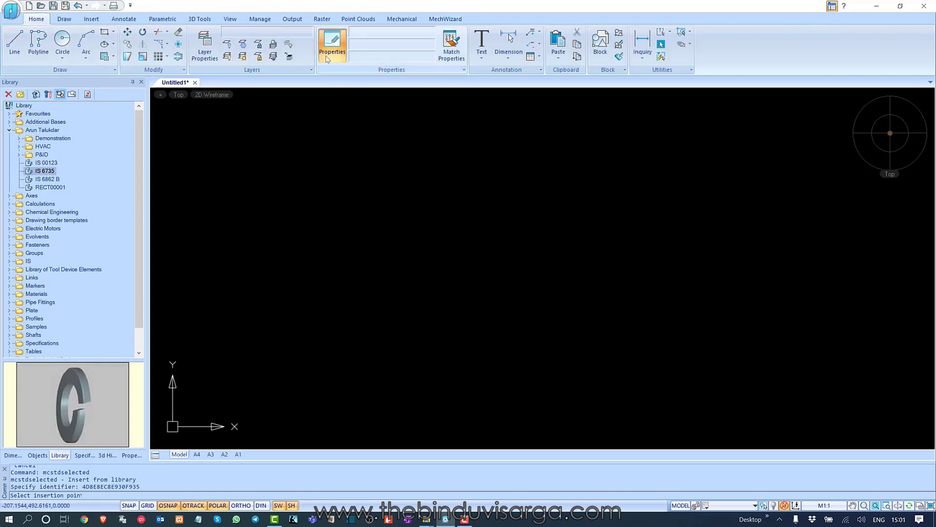
Step: Place an A0 drawing border with title block of document type ISO 5457:1999 in the new drawing
{"action": "left_click", "coordinate": [402, 19]}
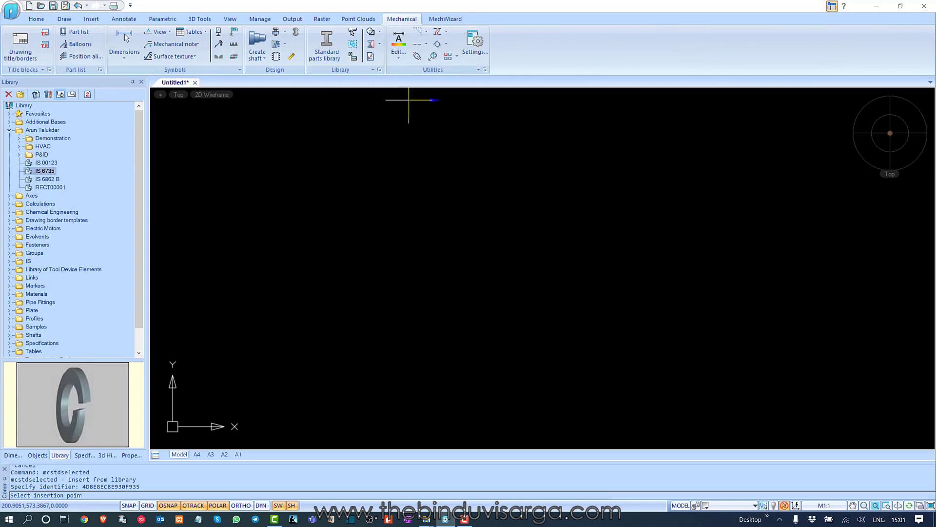
{"action": "left_click", "coordinate": [20, 44]}
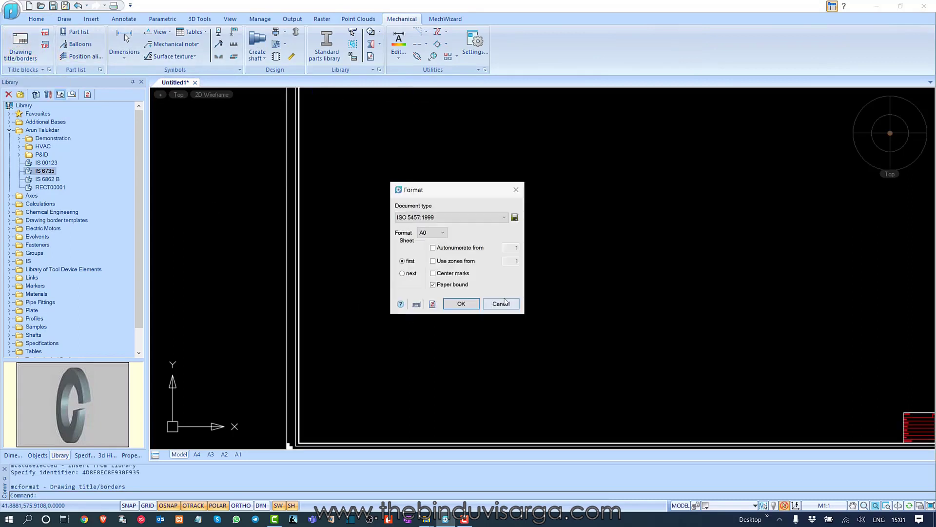
{"action": "left_click", "coordinate": [461, 304]}
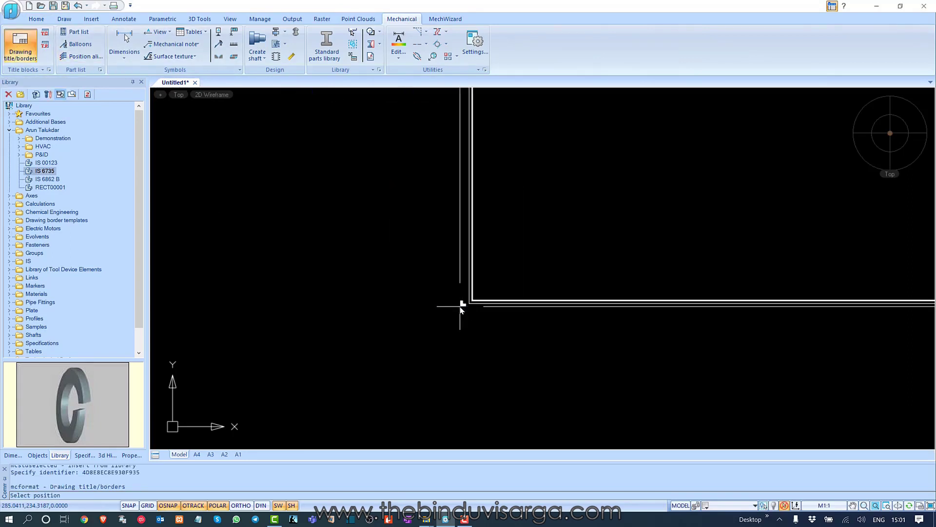
{"action": "left_click", "coordinate": [462, 306]}
{"action": "scroll", "coordinate": [459, 308], "scroll_direction": "down", "scroll_amount": 5}
{"action": "middle_click_drag", "start_coordinate": [504, 286], "coordinate": [428, 293]}
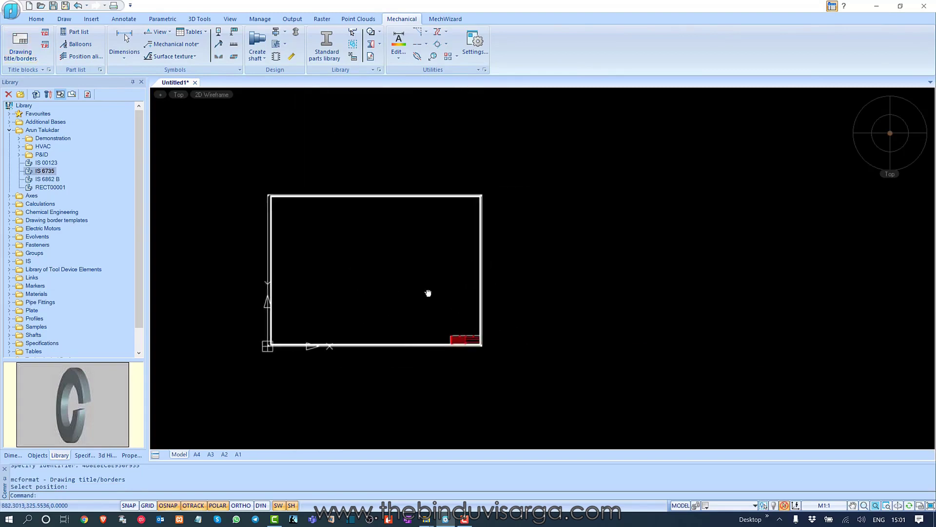
{"action": "scroll", "coordinate": [424, 288], "scroll_direction": "down", "scroll_amount": 2}
{"action": "scroll", "coordinate": [355, 273], "scroll_direction": "up", "scroll_amount": 4}
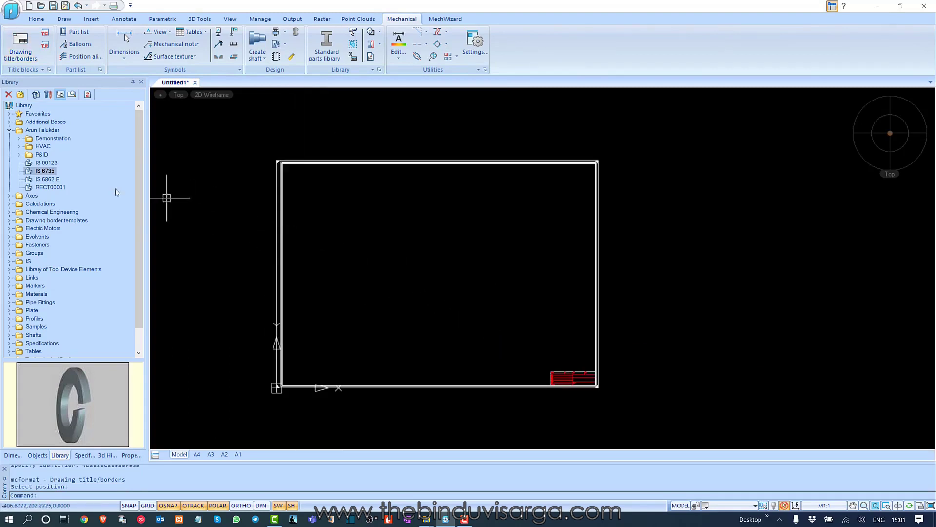
Step: Insert the IS 6735 library part inside the drawing border with its direction pointing downward
{"action": "double_click", "coordinate": [45, 171]}
{"action": "scroll", "coordinate": [342, 227], "scroll_direction": "up", "scroll_amount": 4}
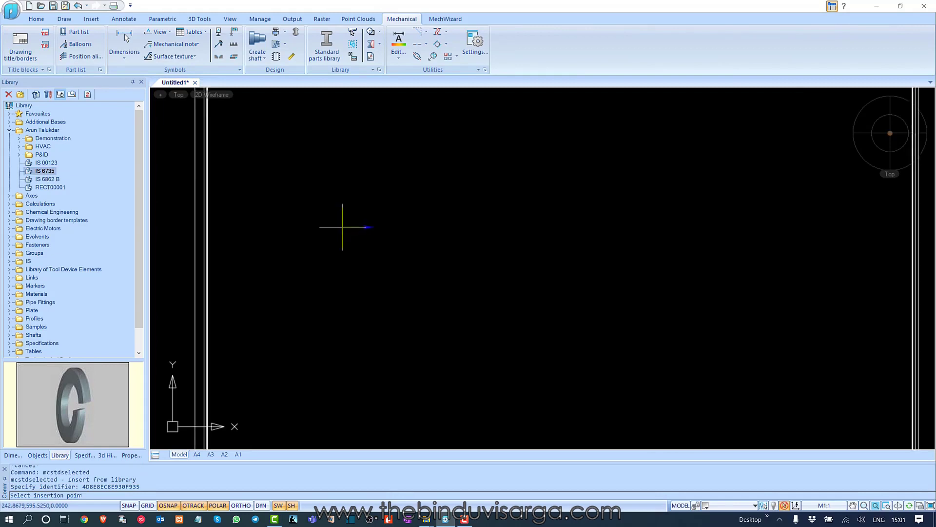
{"action": "left_click", "coordinate": [392, 216]}
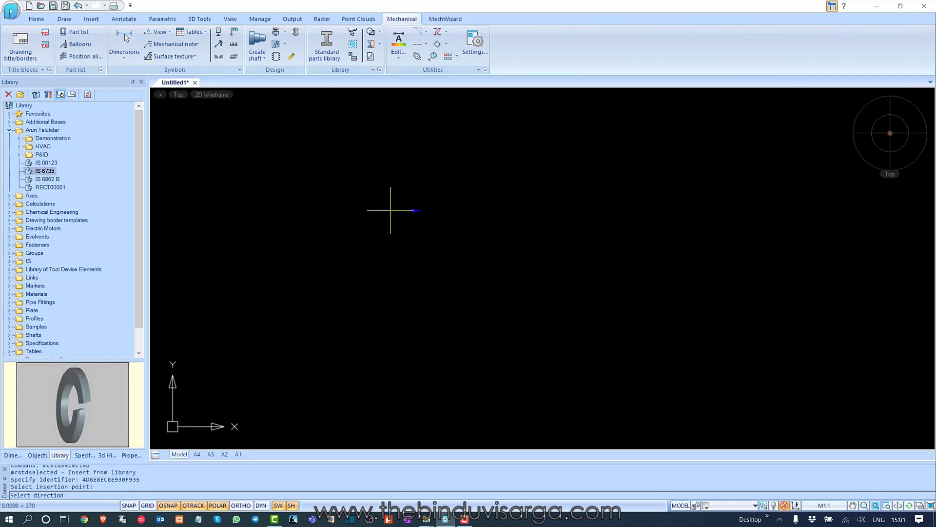
{"action": "left_click", "coordinate": [388, 242]}
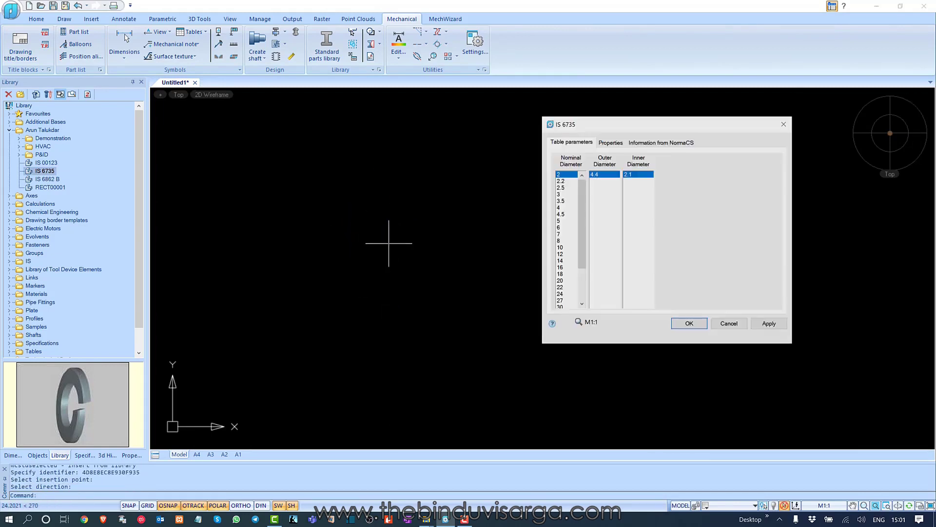
Step: Preview the washer's top, front and back projections in the IS 6735 part properties
{"action": "left_click", "coordinate": [611, 142]}
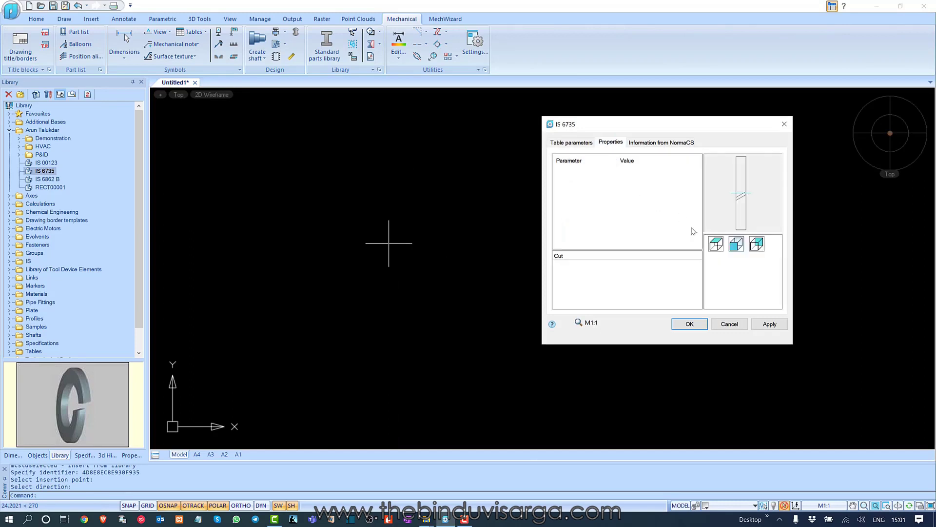
{"action": "left_click", "coordinate": [717, 245]}
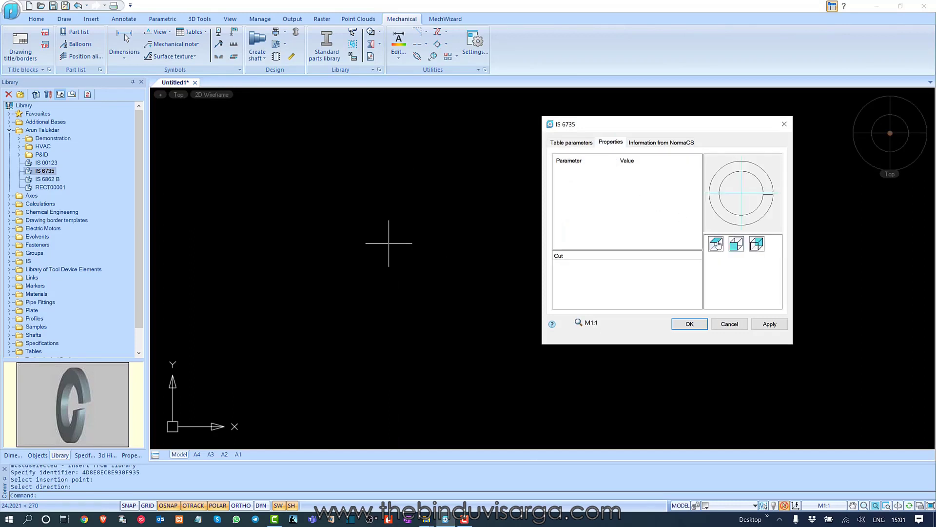
{"action": "left_click", "coordinate": [736, 245]}
{"action": "left_click", "coordinate": [757, 247]}
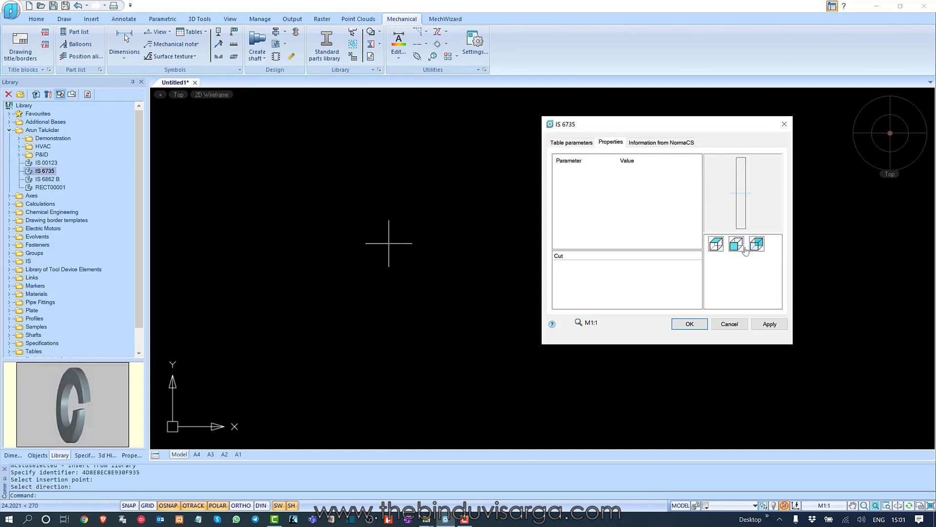
Step: Set the washer to its top projection with nominal diameter 2.2, apply it to the drawing and finish the insertion
{"action": "left_click", "coordinate": [735, 246]}
{"action": "left_click", "coordinate": [717, 245]}
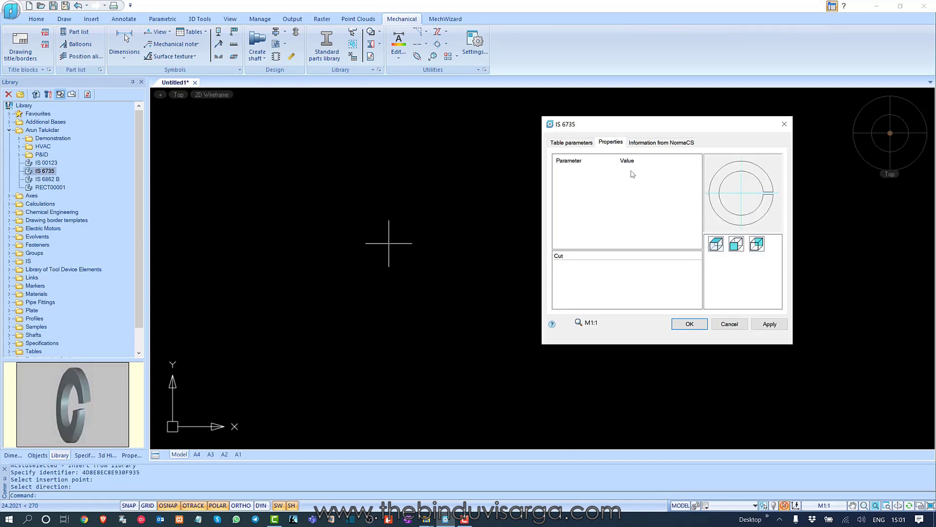
{"action": "left_click", "coordinate": [584, 144]}
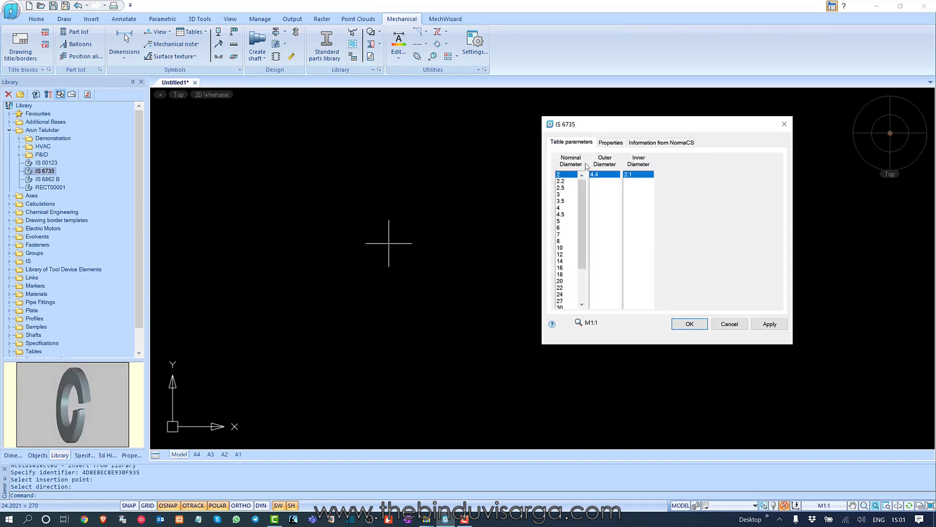
{"action": "left_click", "coordinate": [562, 181]}
{"action": "left_click", "coordinate": [768, 325]}
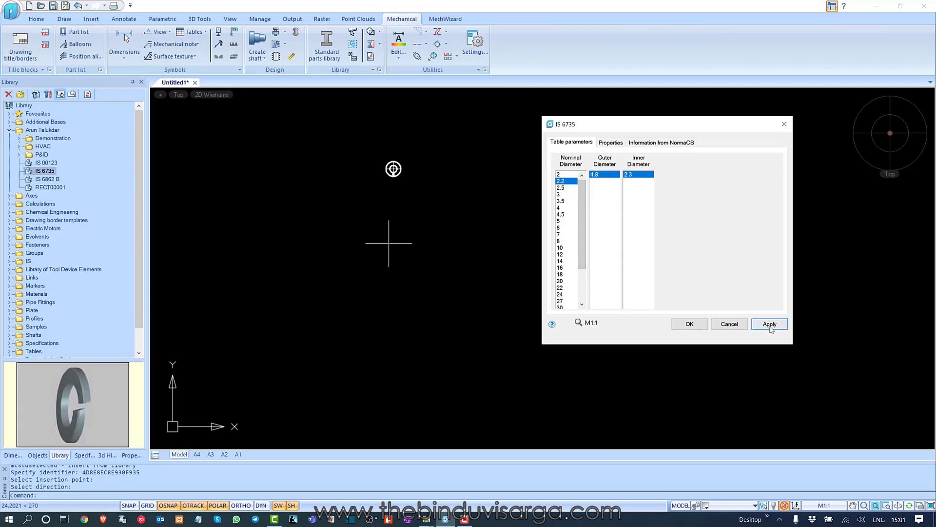
{"action": "left_click", "coordinate": [690, 324]}
{"action": "scroll", "coordinate": [432, 234], "scroll_direction": "up", "scroll_amount": 5}
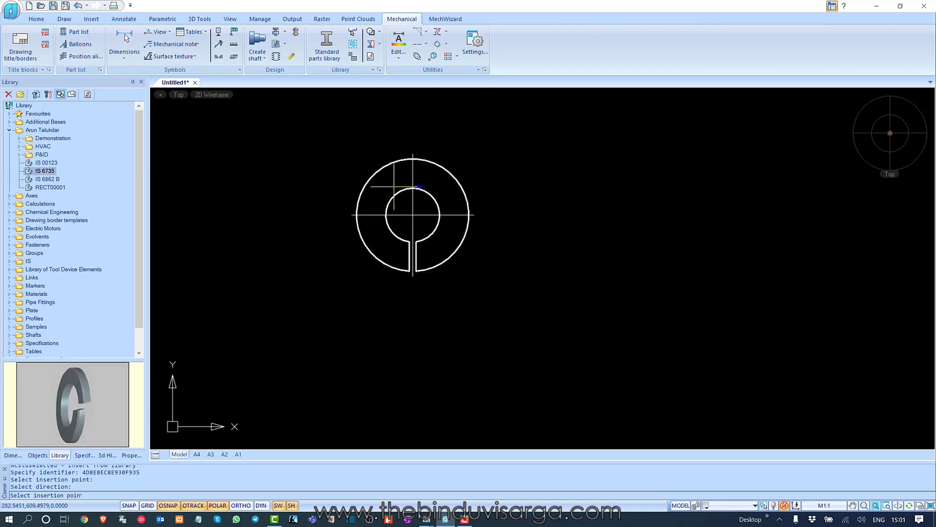
{"action": "key", "text": "Escape"}
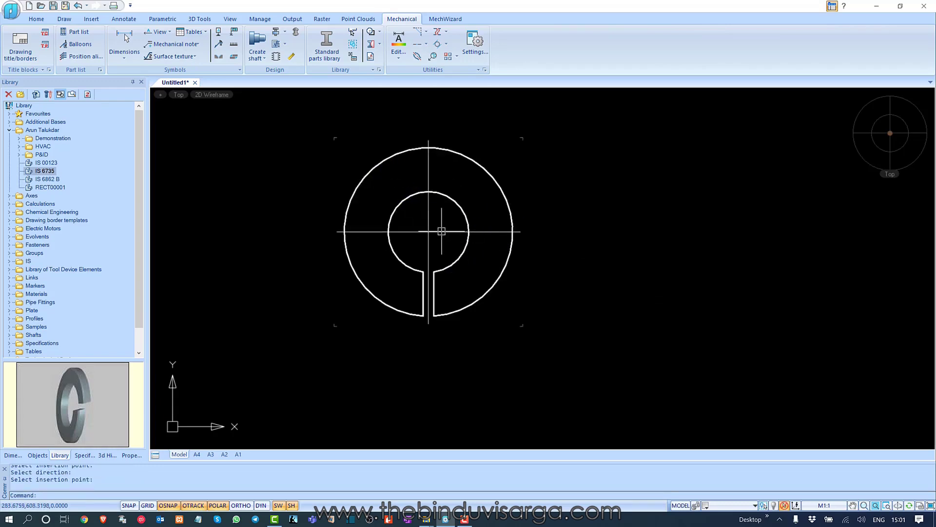
Step: Reopen the placed washer's table parameters and apply a nominal diameter of 10
{"action": "double_click", "coordinate": [440, 230]}
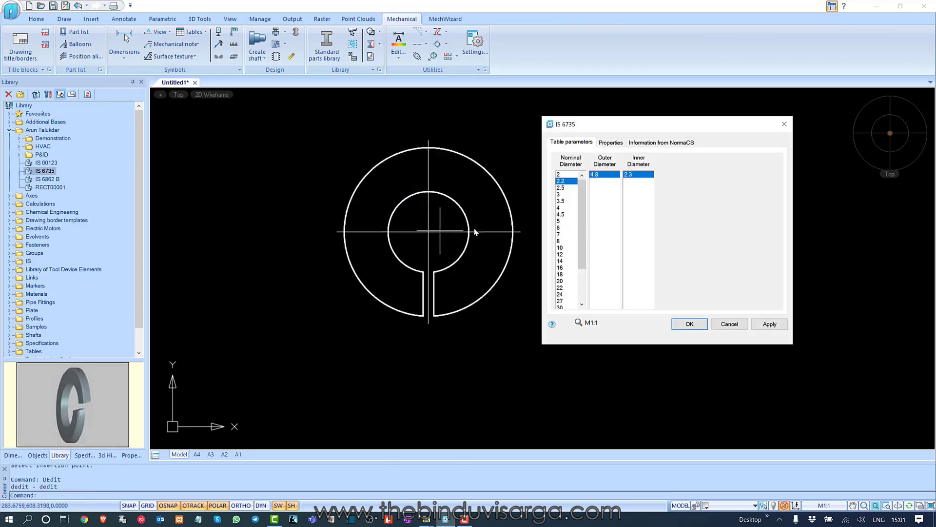
{"action": "left_click", "coordinate": [560, 248]}
{"action": "left_click", "coordinate": [769, 323]}
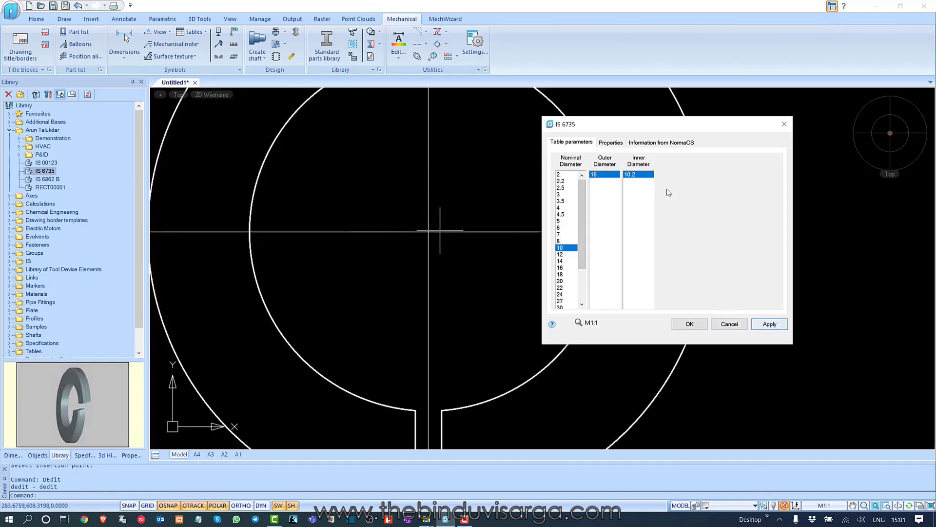
Step: Change the placed washer to the edge-on projection showing the slanted split and accept the properties
{"action": "left_click", "coordinate": [611, 142]}
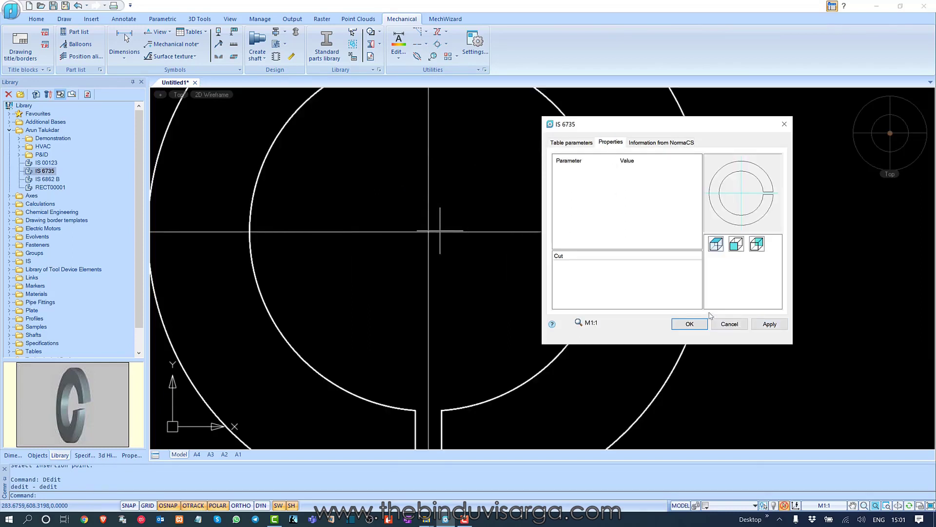
{"action": "left_click", "coordinate": [755, 247]}
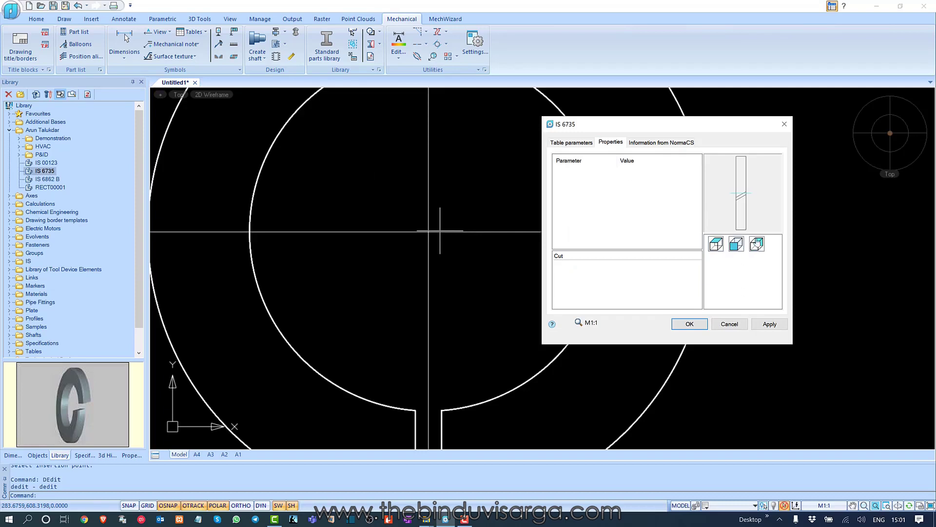
{"action": "left_click", "coordinate": [757, 245]}
{"action": "left_click", "coordinate": [733, 247]}
{"action": "left_click", "coordinate": [767, 326]}
{"action": "left_click", "coordinate": [689, 324]}
{"action": "scroll", "coordinate": [735, 303], "scroll_direction": "down", "scroll_amount": 3}
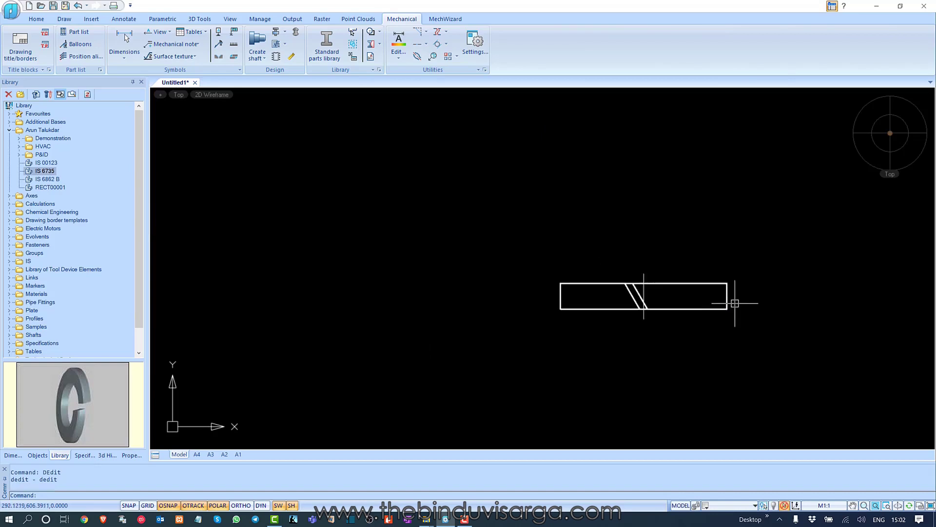
{"action": "scroll", "coordinate": [648, 313], "scroll_direction": "up", "scroll_amount": 2}
{"action": "mouse_move", "coordinate": [663, 322]}
{"action": "middle_mouse_down"}
{"action": "mouse_move", "coordinate": [566, 270]}
{"action": "mouse_move", "coordinate": [574, 274]}
{"action": "middle_mouse_up"}
{"action": "scroll", "coordinate": [476, 235], "scroll_direction": "down", "scroll_amount": 2}
{"action": "scroll", "coordinate": [512, 242], "scroll_direction": "up", "scroll_amount": 2}
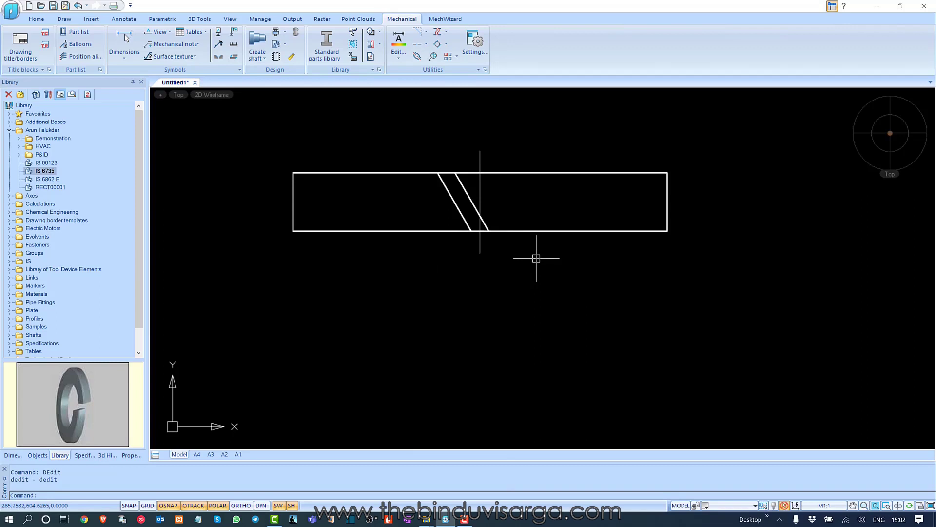
{"action": "right_click", "coordinate": [46, 171]}
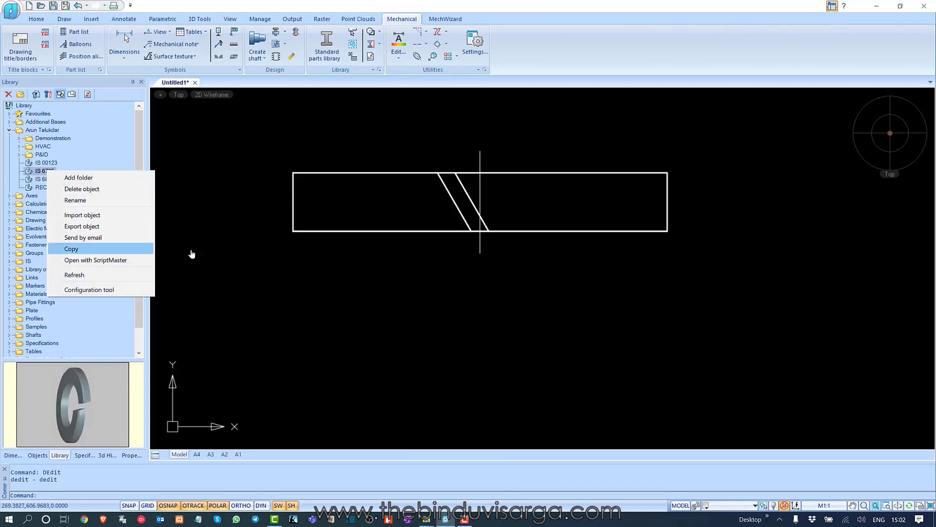
{"action": "left_click", "coordinate": [227, 210]}
{"action": "left_click", "coordinate": [245, 276]}
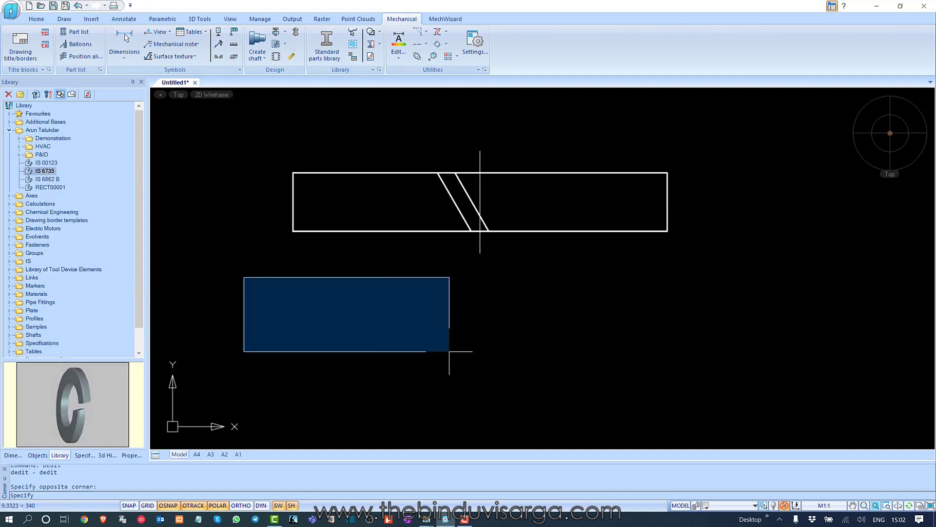
{"action": "left_click", "coordinate": [449, 353]}
{"action": "middle_click_drag", "start_coordinate": [443, 255], "coordinate": [449, 287]}
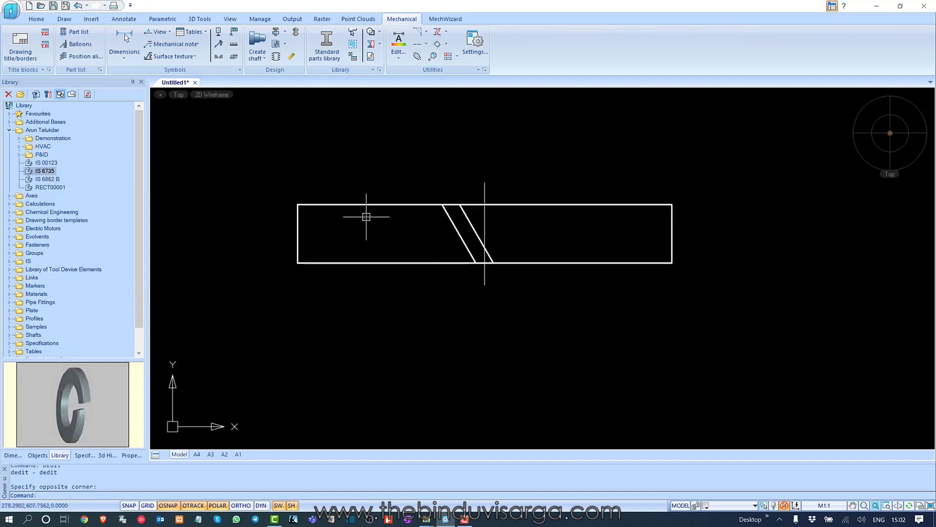
{"action": "mouse_move", "coordinate": [378, 161]}
{"action": "middle_mouse_down"}
{"action": "mouse_move", "coordinate": [397, 185]}
{"action": "mouse_move", "coordinate": [379, 185]}
{"action": "middle_mouse_up"}
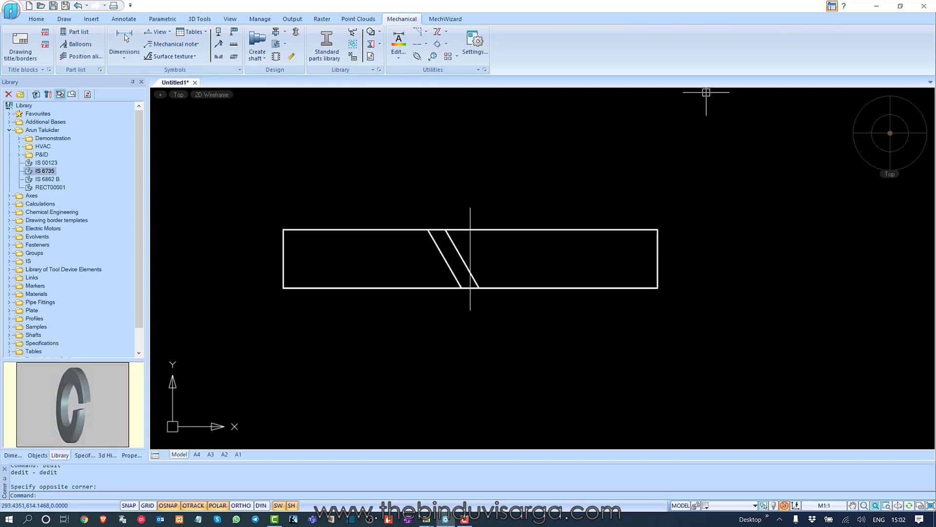
{"action": "left_click", "coordinate": [458, 22]}
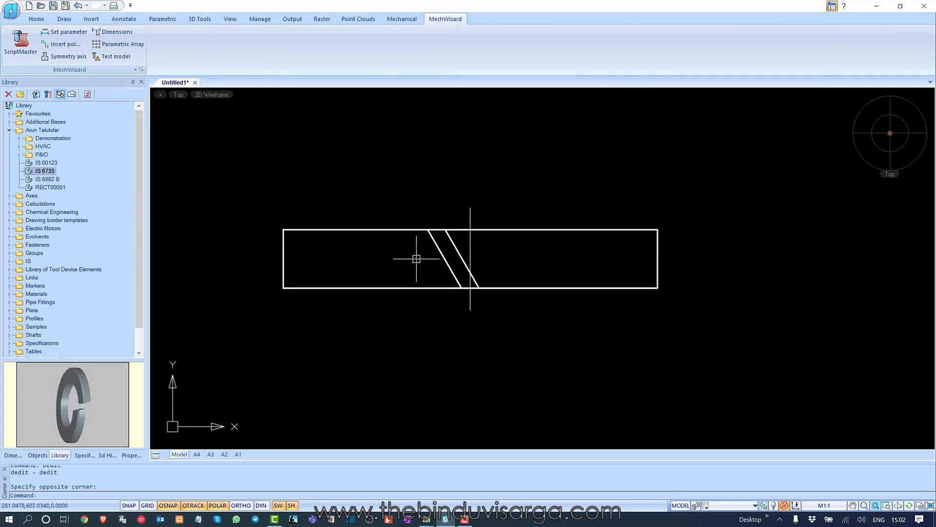
{"action": "middle_click_drag", "start_coordinate": [557, 359], "coordinate": [569, 346]}
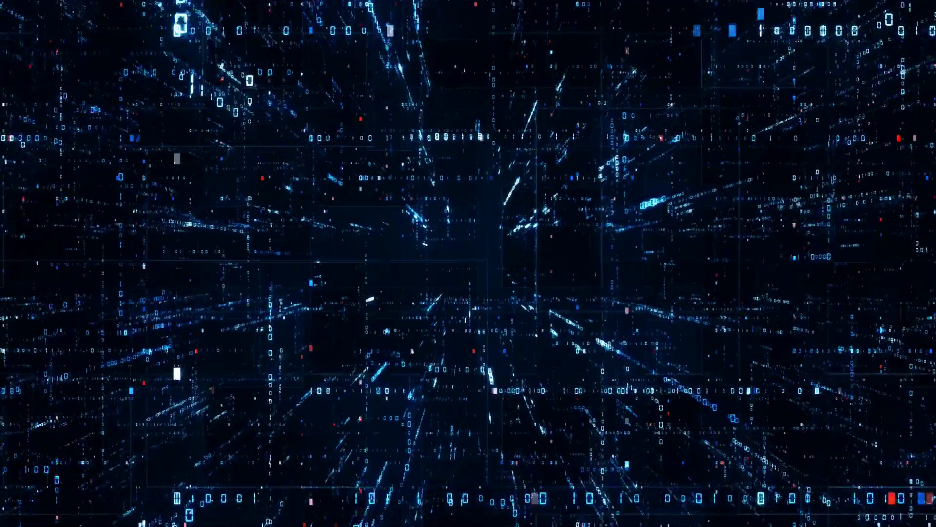